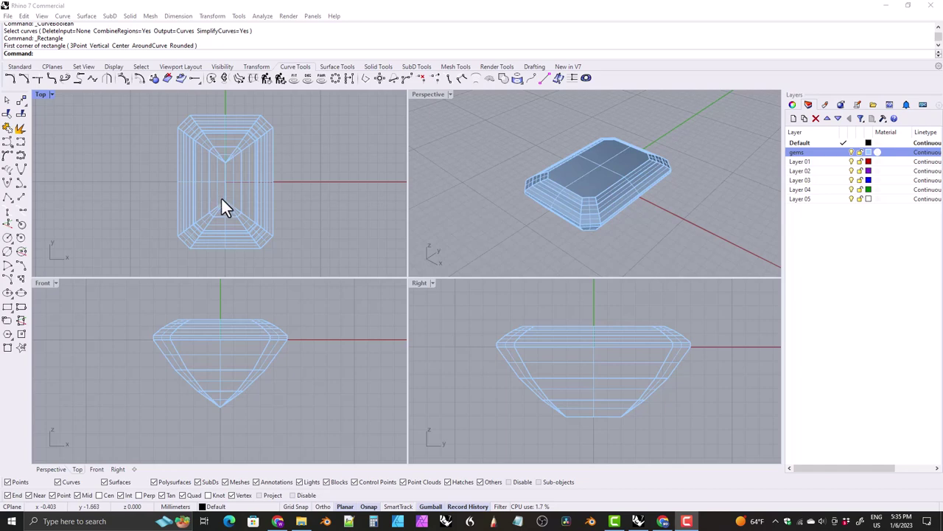
- Draw a centered rectangle framing the gem outline in a maximized Top view
double_click(42, 94)
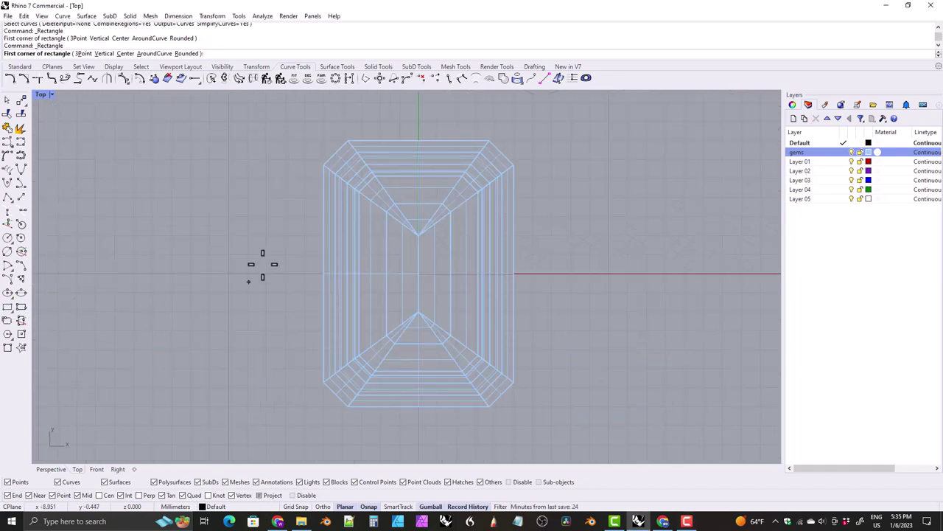
type("0")
left_click(323, 274)
left_click(432, 140)
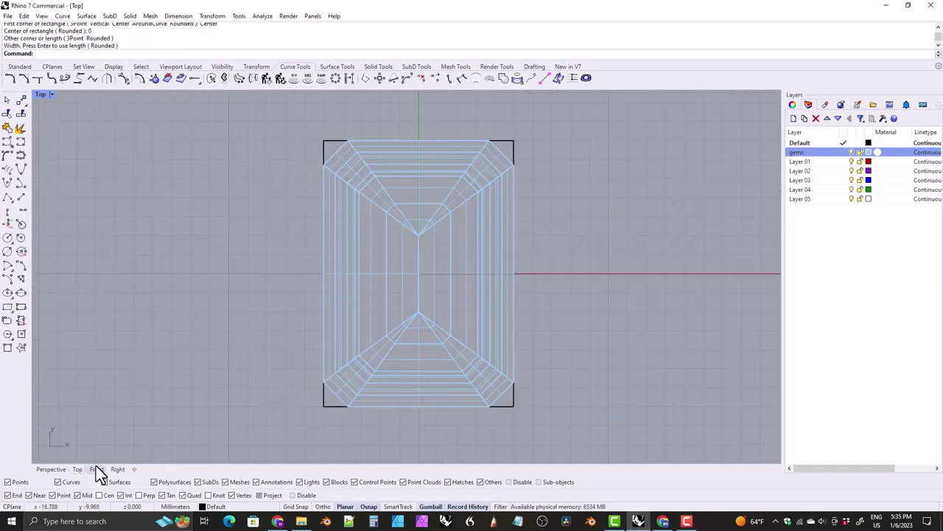
- In Front view, add a both-sides line at the girdle, tilt it outward, and mirror it about the origin
left_click(97, 469)
left_click(21, 213)
left_click(273, 213)
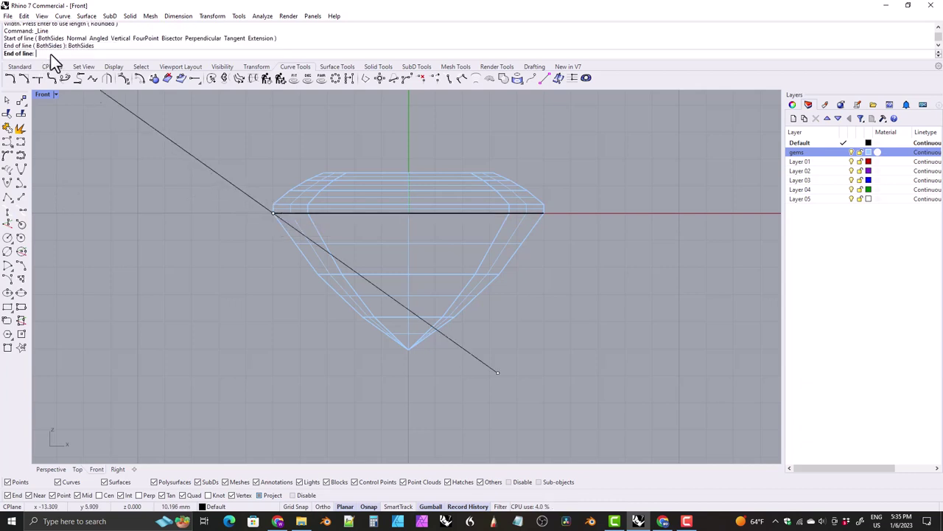
left_click(274, 431, "shift")
left_click_drag(256, 248, 261, 253)
left_click(257, 66)
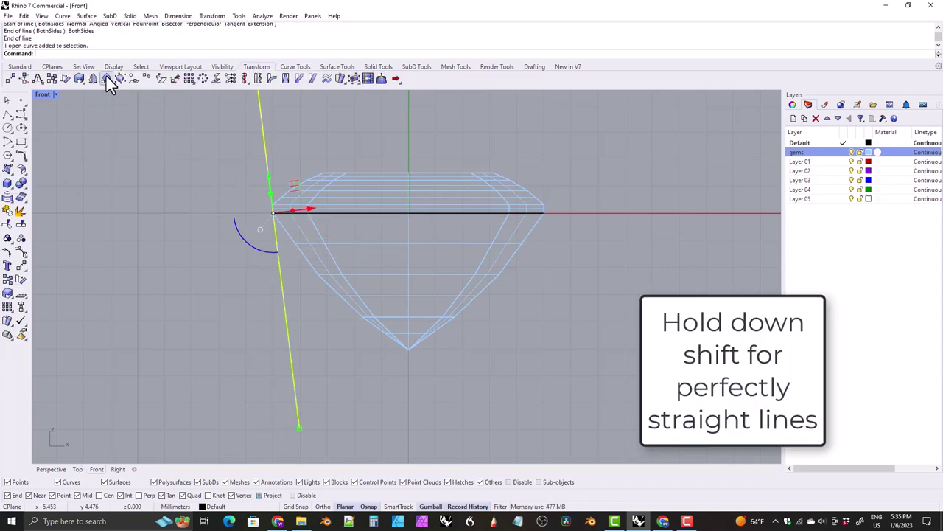
left_click(106, 77)
type("0")
key("Return")
left_click(415, 133, "shift")
- In Right view, add a tilted girdle line and mirror it to the opposite side
left_click(118, 468)
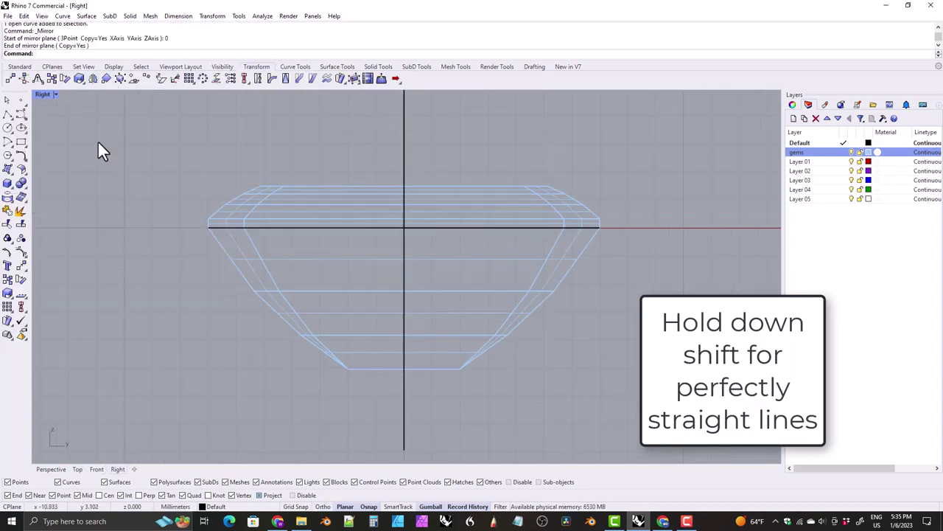
left_click(295, 66)
left_click(49, 53)
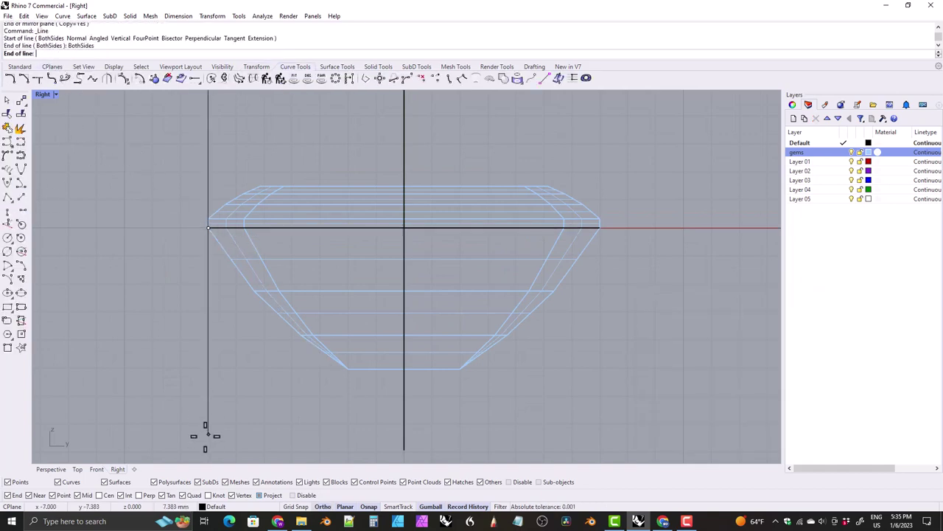
left_click(207, 351, "shift")
left_click_drag(185, 255, 193, 258)
left_click(256, 66)
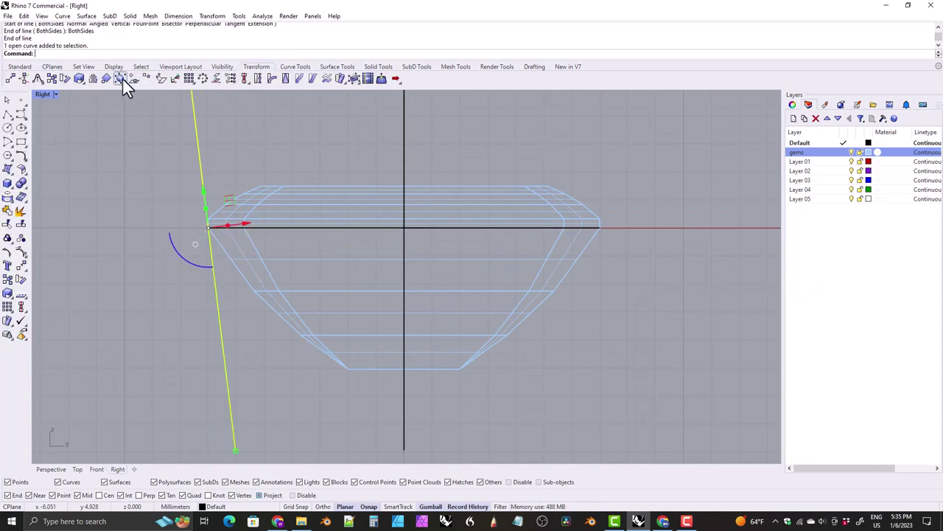
left_click(122, 78)
type("0")
key("Return")
left_click(410, 109, "shift")
- Duplicate the gem's girdle curve and move the copy down below the gem
scroll(330, 132, "down", 1)
right_click_drag(330, 143, 355, 151)
left_click_drag(371, 194, 180, 215)
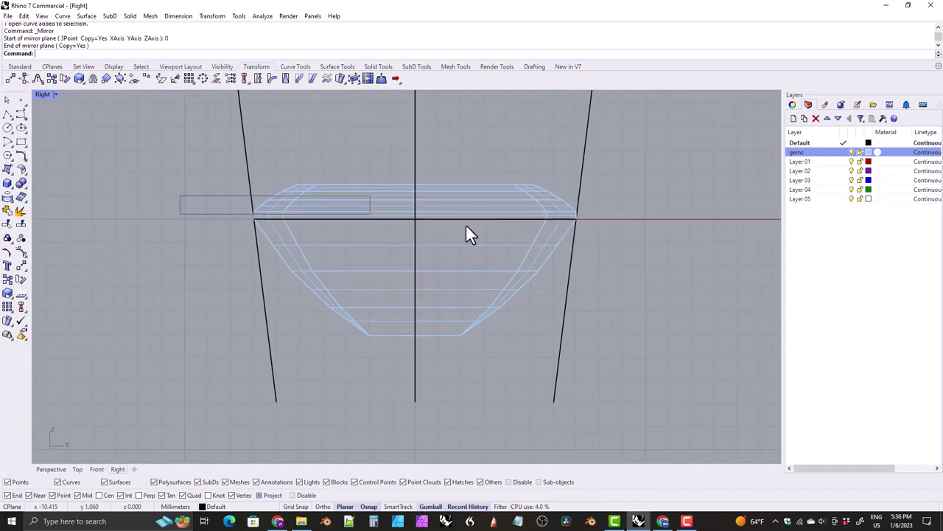
key("ctrl+c")
key("ctrl+v")
left_click_drag(415, 184, 415, 346)
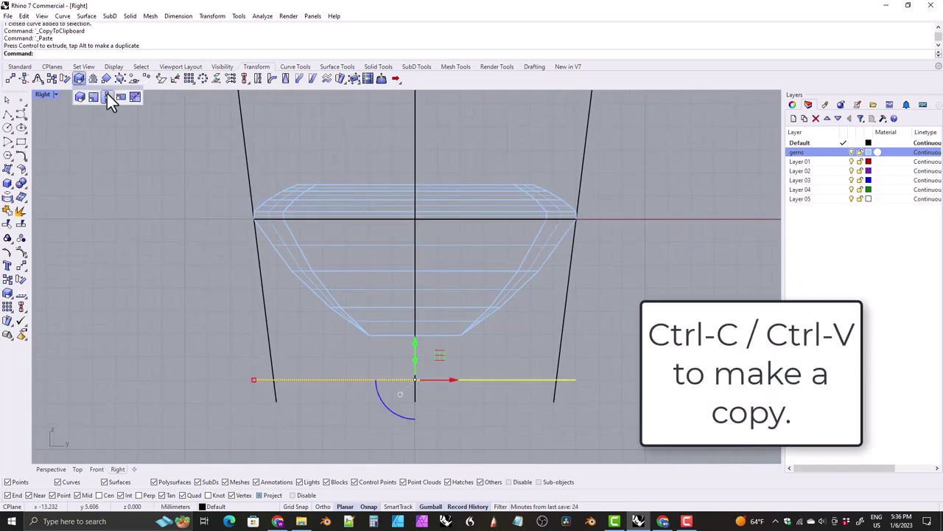
- One-direction scale the copied girdle line in Right view so its ends meet the slanted guides
left_click(107, 97)
left_click(577, 379)
left_click(253, 380)
left_click(274, 380)
key("Return")
left_click(274, 380)
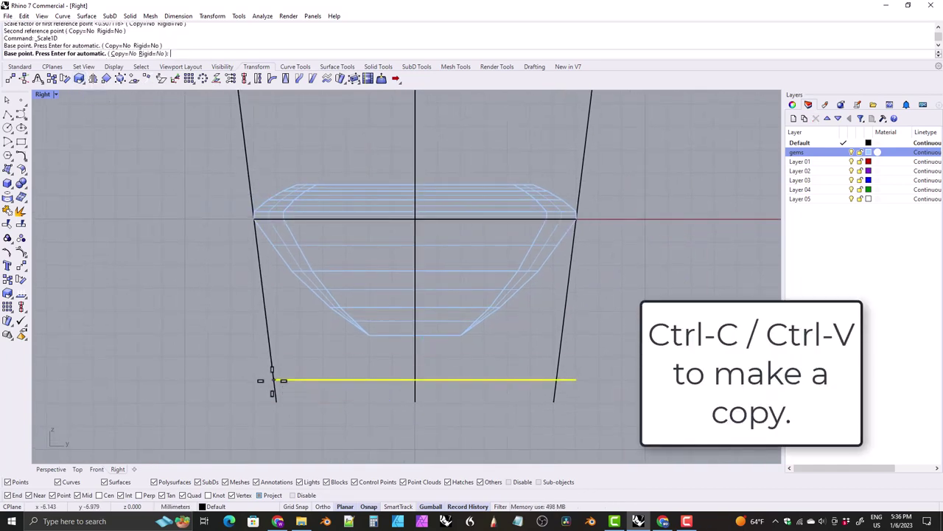
left_click(577, 379)
left_click(557, 380)
left_click(96, 468)
- One-direction scale the copy in Front view until it meets the slanted guide
left_click(65, 81)
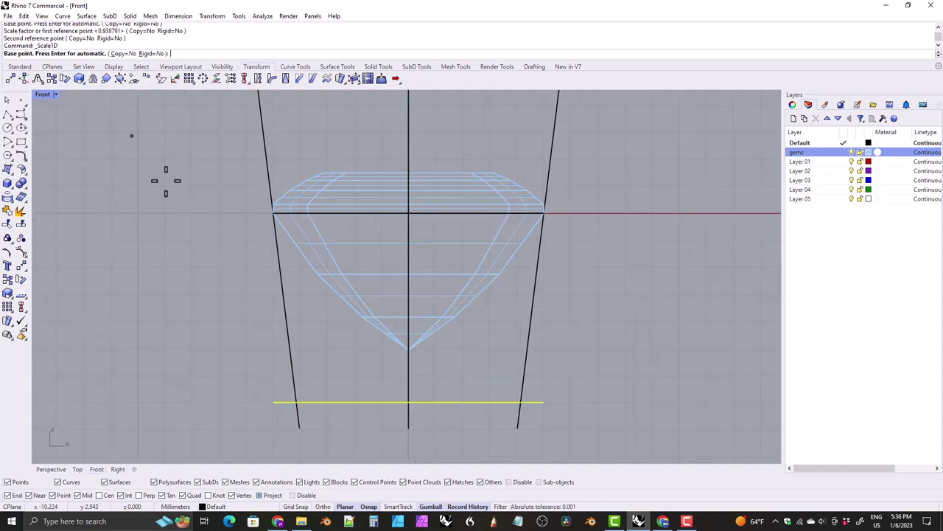
left_click(273, 401)
left_click(520, 402)
left_click(296, 403)
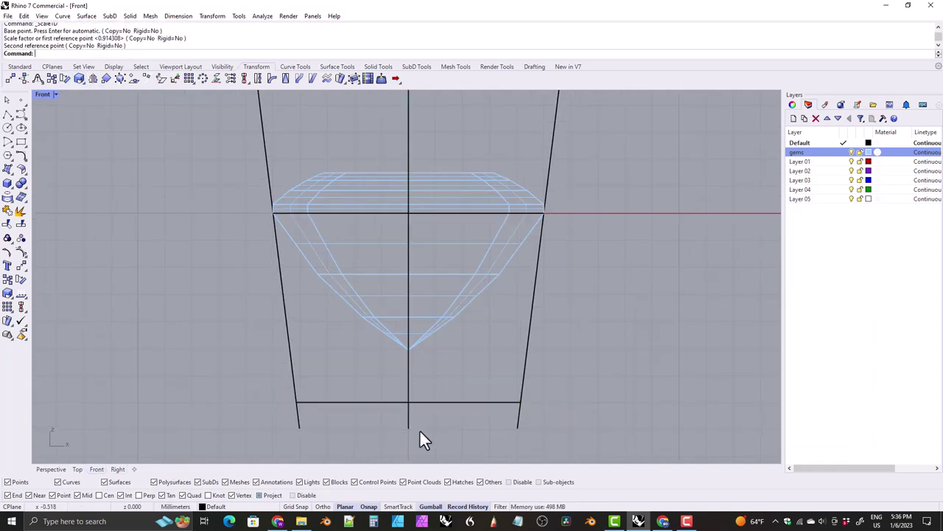
- Delete the slanted and vertical guide lines and check both outlines in Perspective
left_click_drag(420, 429, 280, 405)
key("Delete")
left_click(51, 469)
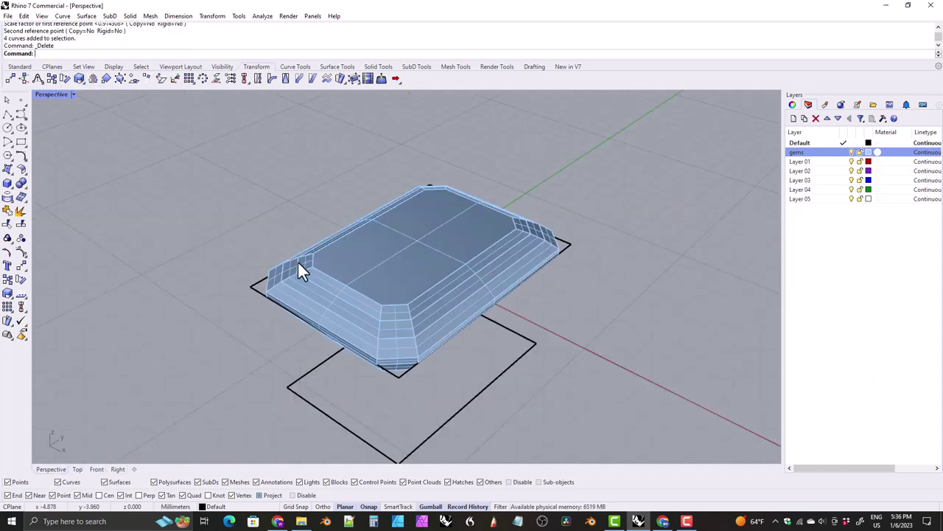
right_click_drag(297, 260, 275, 223)
left_click(77, 468)
- Draw a diagonal across the top-left rectangle corner and mirror it to the other corners
right_click_drag(240, 248, 227, 255)
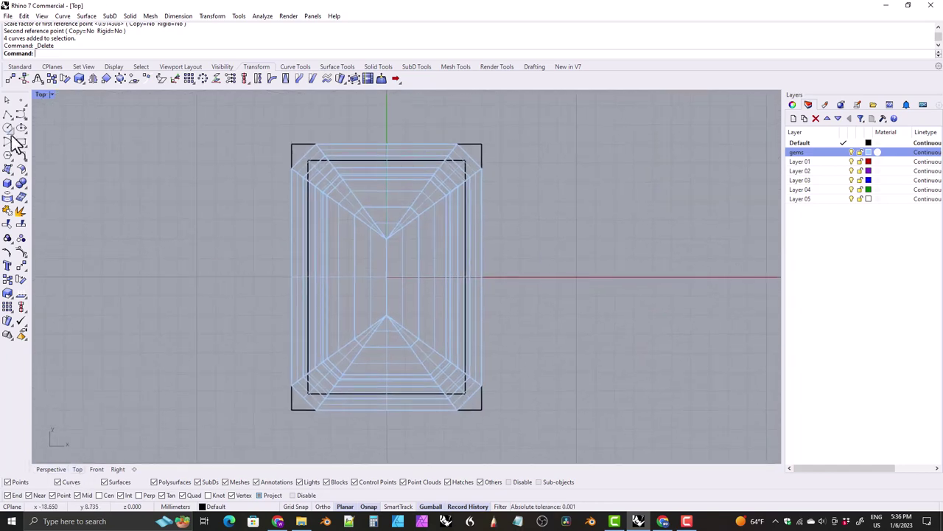
left_click(295, 66)
left_click(7, 113)
left_click(292, 144)
left_click(294, 166)
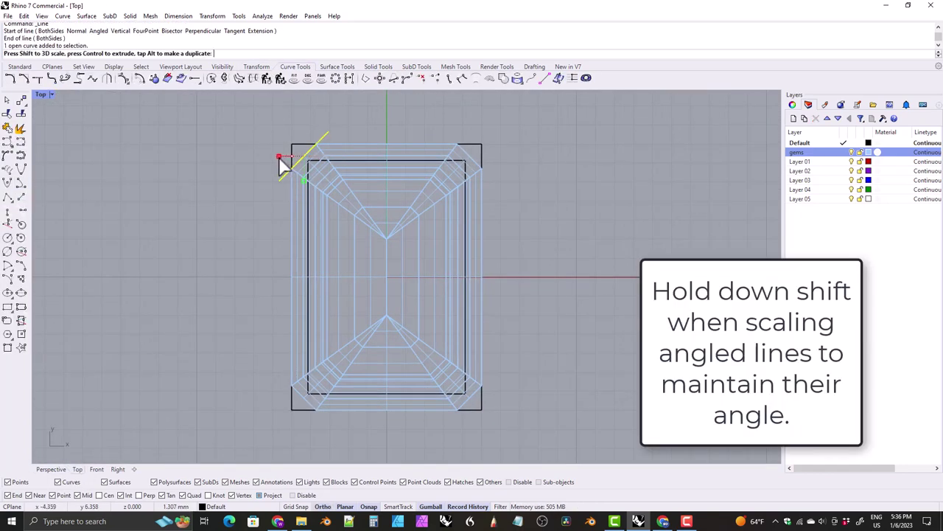
left_click(256, 67)
left_click(92, 78)
type("0")
key("Return")
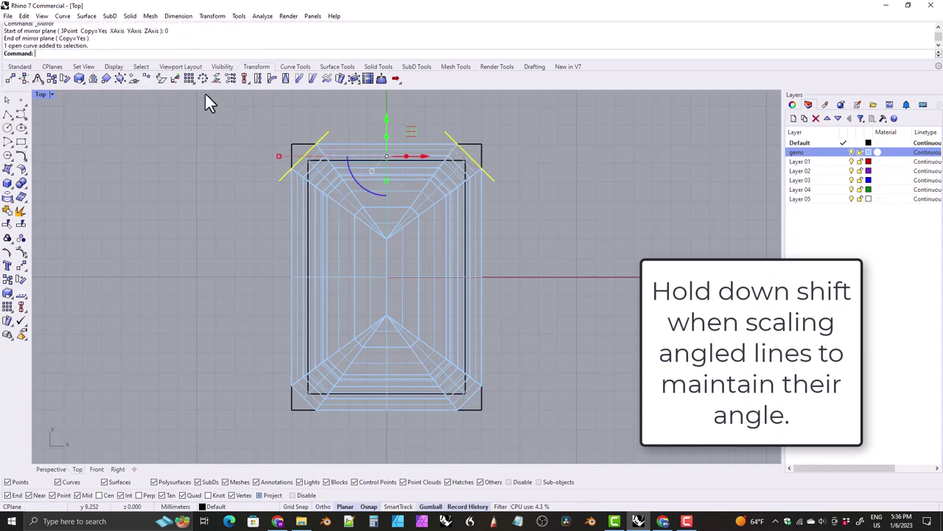
left_click(851, 152)
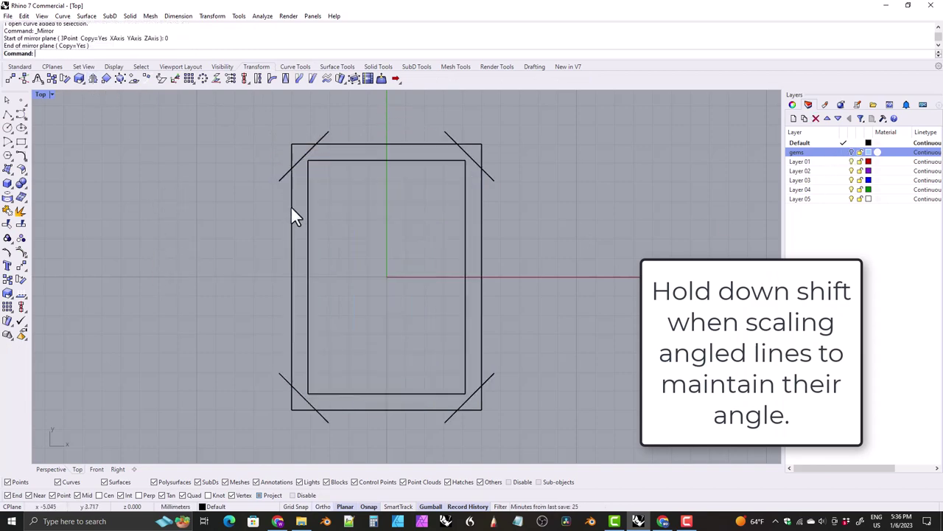
- Hide the gem and curve-boolean the rectangle and diagonals into a chamfered outline, deleting inputs
left_click(292, 216)
left_click(382, 147, "shift")
left_click(295, 66)
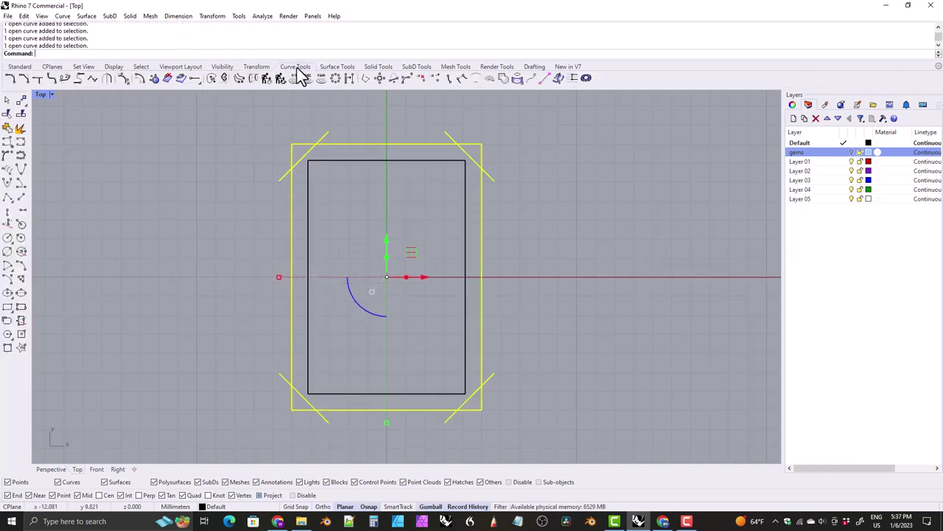
left_click(307, 78)
left_click(156, 53)
left_click(105, 53)
left_click(357, 234)
- Offset the chamfered outline through the inner rectangle's corner
key("Return")
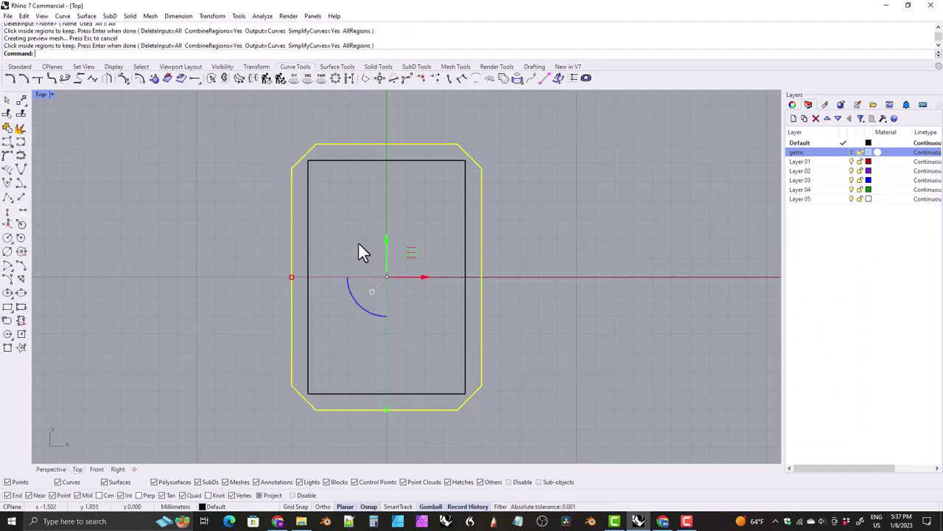
left_click(280, 78)
left_click(173, 54)
left_click(310, 278)
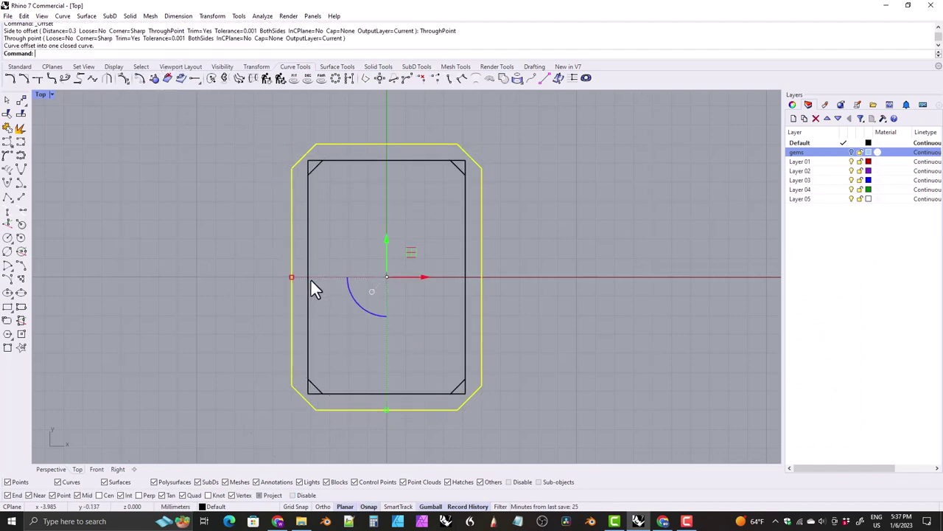
left_click(51, 468)
left_click(259, 494)
key("Escape")
- Move the inner chamfered outline down to the lower rectangle's level
left_click(310, 262)
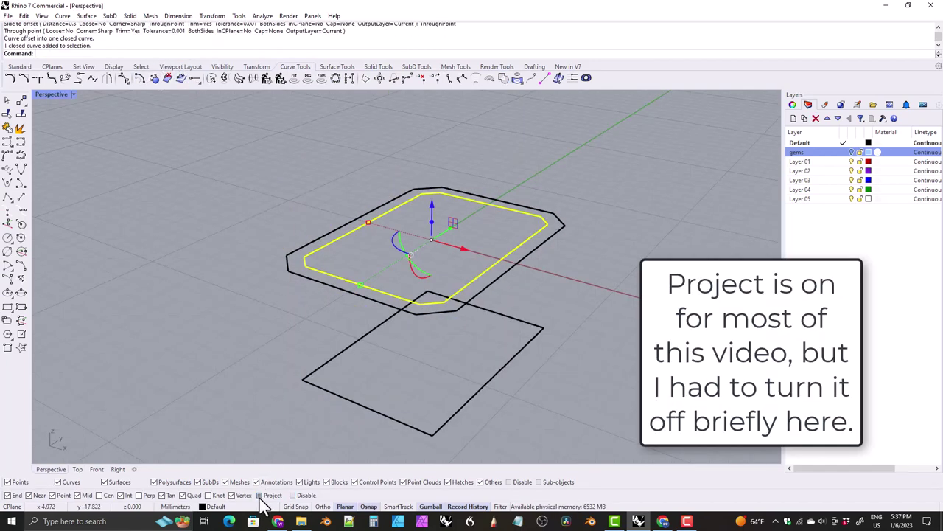
left_click(21, 113)
left_click(368, 222)
left_click(368, 343)
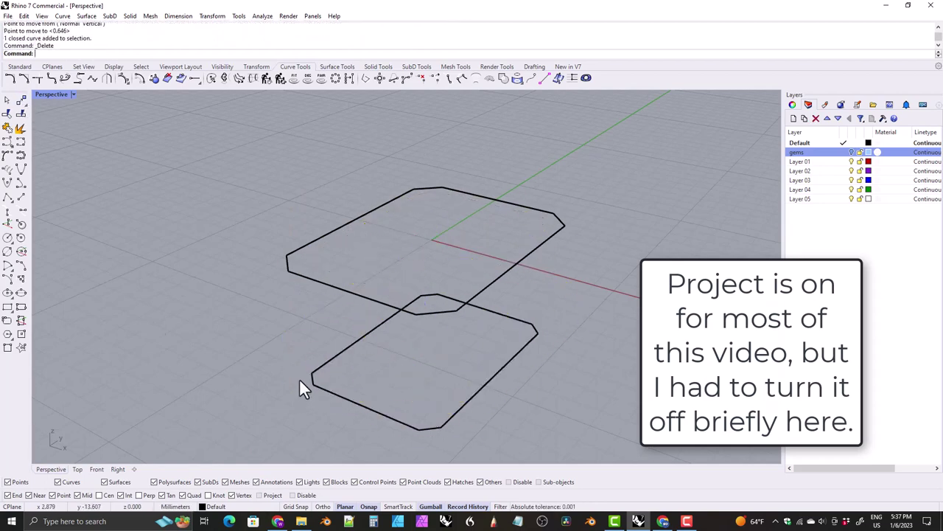
- Loft the two chamfered outlines into a tapered band surface
left_click(325, 253)
left_click(335, 354, "shift")
left_click(337, 66)
left_click(21, 169)
key("Return")
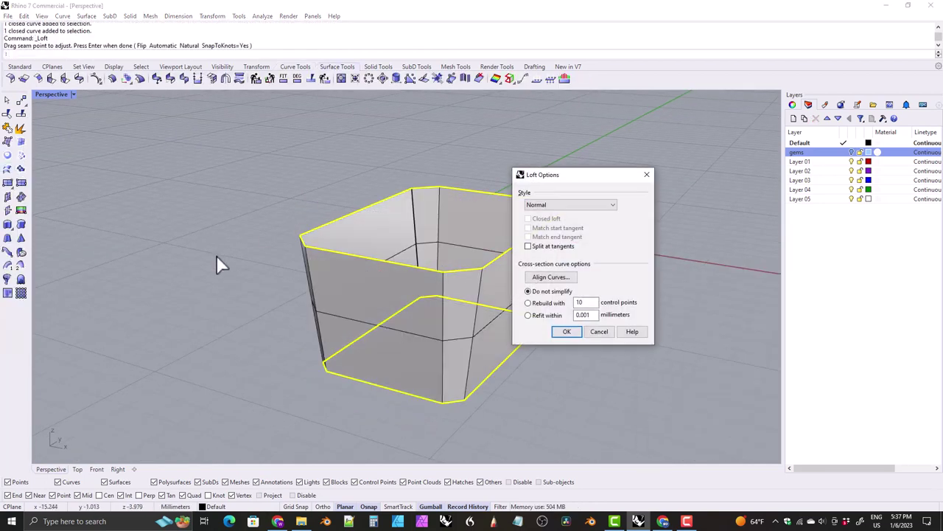
key("Return")
mouse_move(288, 248)
right_mouse_down()
mouse_move(421, 278)
mouse_move(388, 265)
mouse_move(307, 262)
right_mouse_up()
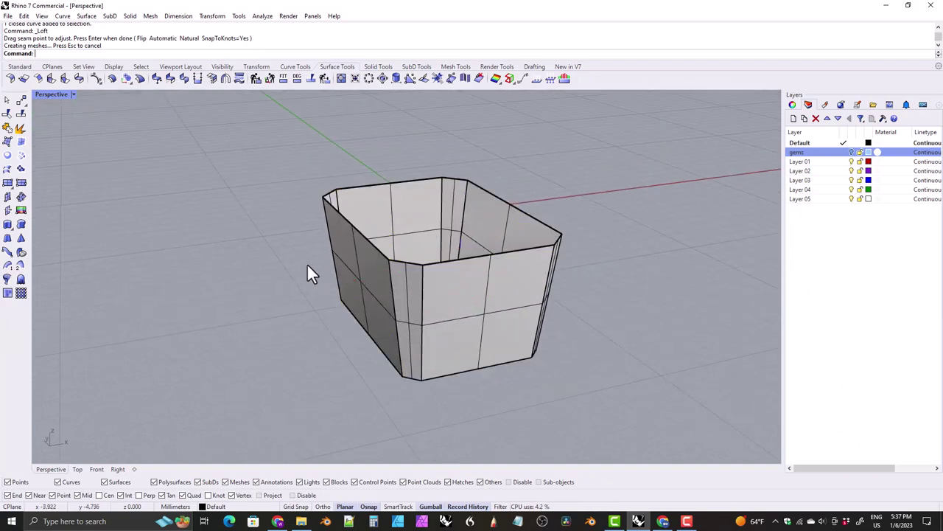
- Offset the lofted band surface by 1 mm as a solid bezel wall
left_click(306, 263)
left_click(113, 78)
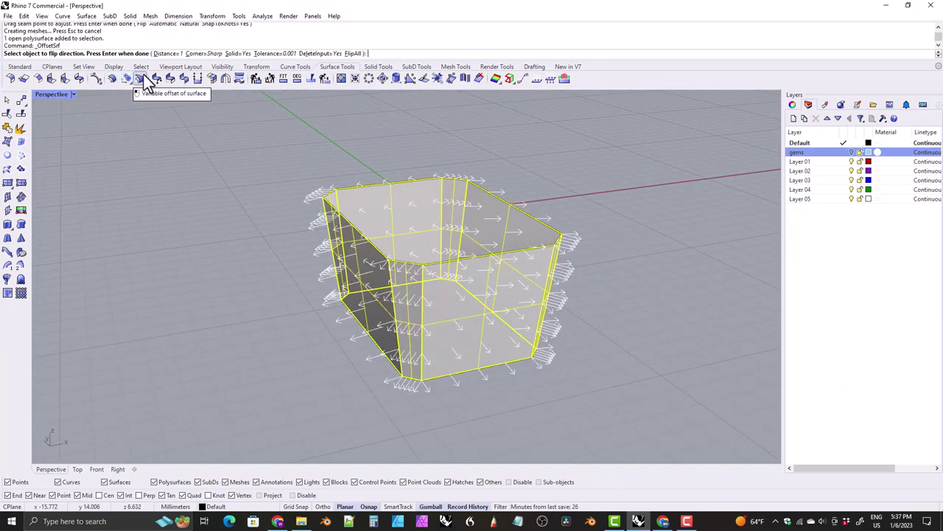
right_click_drag(342, 140, 214, 155)
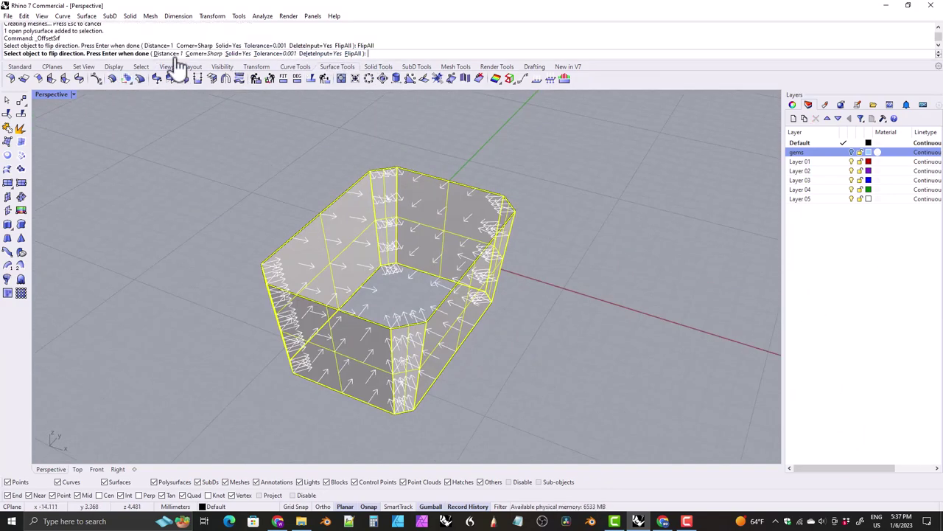
type("d")
key("Return")
type("1")
key("Return")
key("Return")
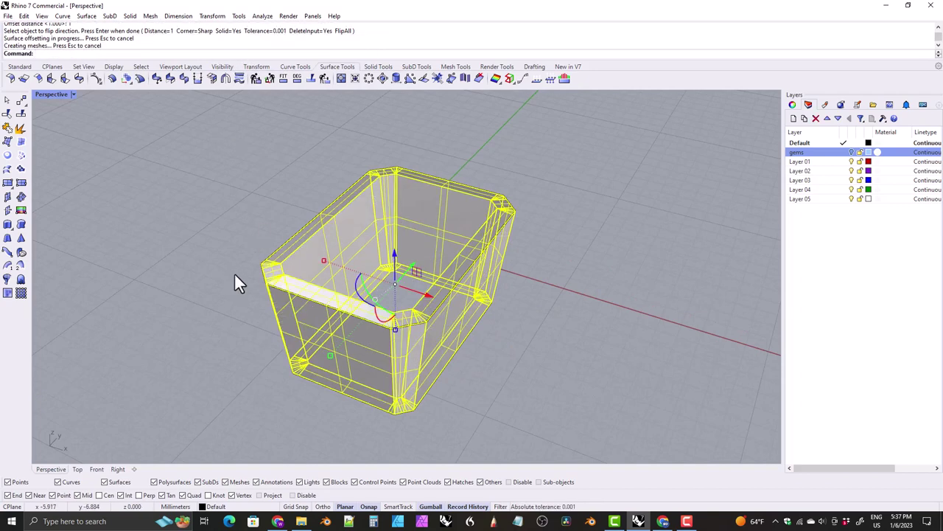
left_click(97, 470)
- Draw a horizontal both-sides line from the origin and lower it slightly
left_click(294, 66)
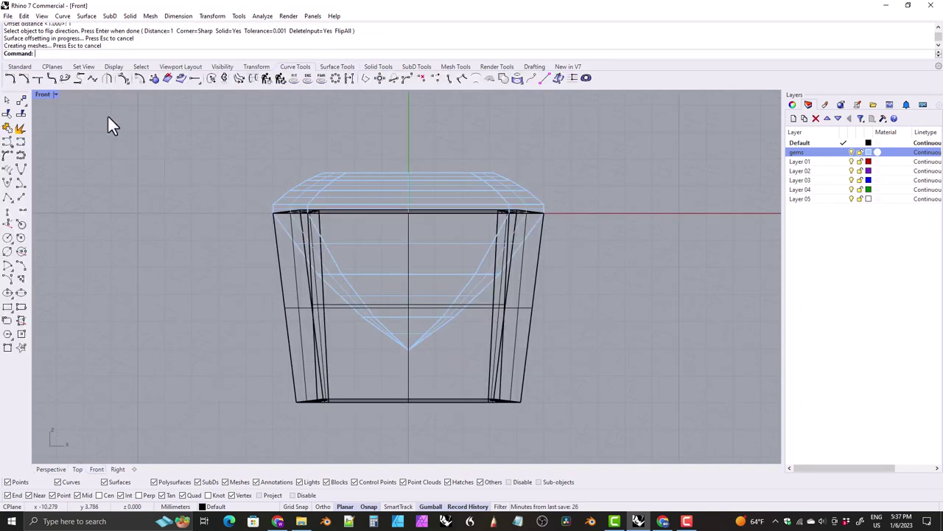
left_click(10, 78)
type("0")
key("Return")
left_click(50, 53)
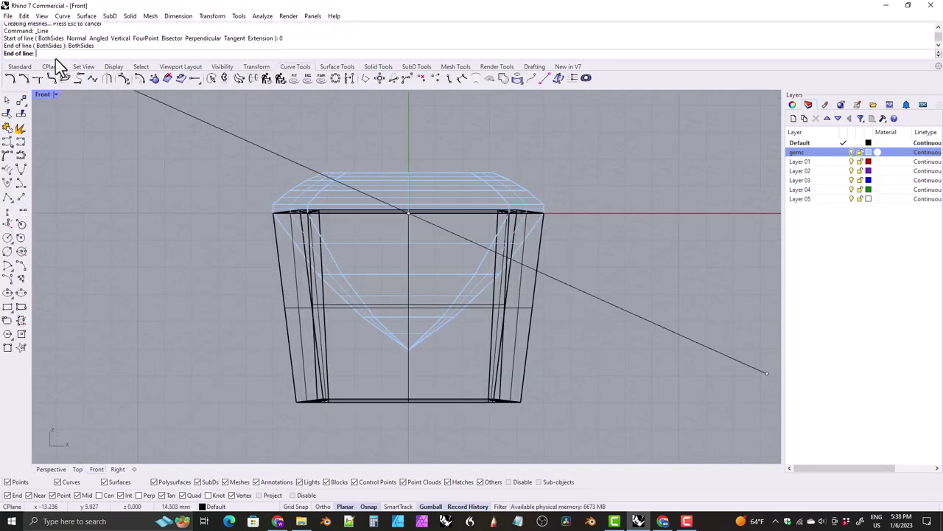
left_click(168, 213)
left_click(277, 213)
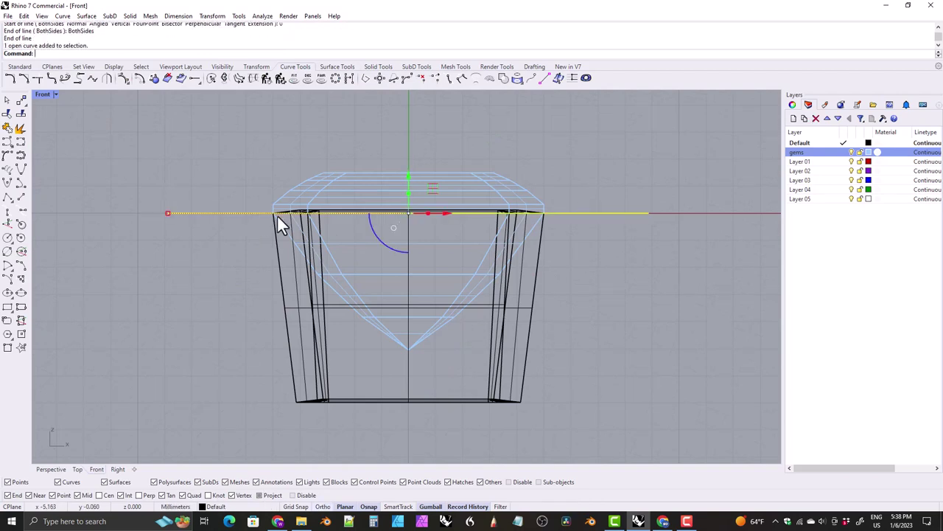
left_click_drag(409, 177, 402, 331)
- Paste a copy of the line and tween two evenly spaced lines between the pair
key("ctrl+c")
key("ctrl+v")
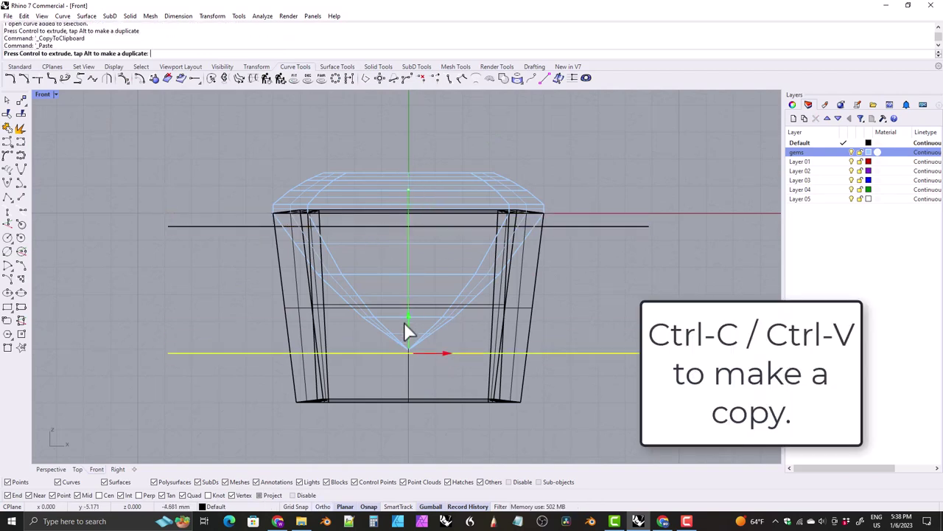
left_click(442, 226, "shift")
left_click(497, 78)
left_click(101, 53)
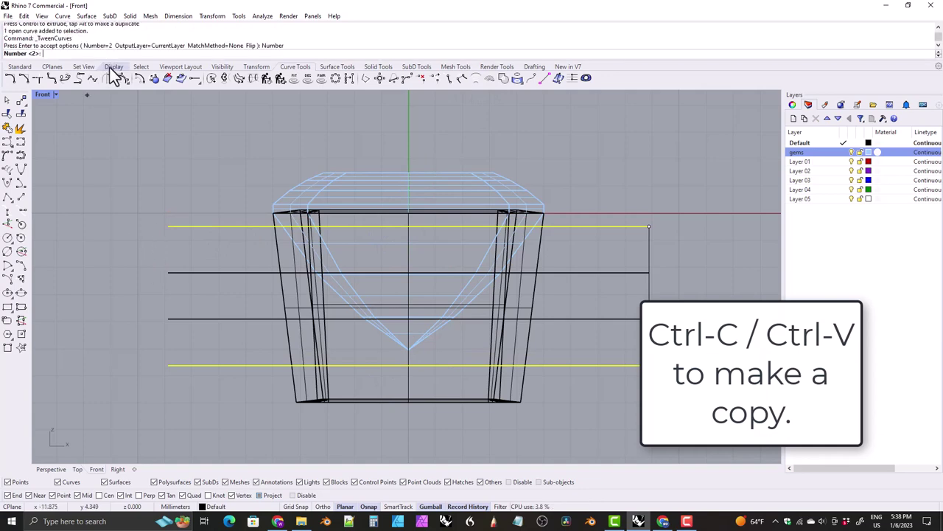
key("Return")
key("Return")
- Close the line ends with side lines and join all eight curves into two rectangles
left_click(203, 273)
left_click(203, 318)
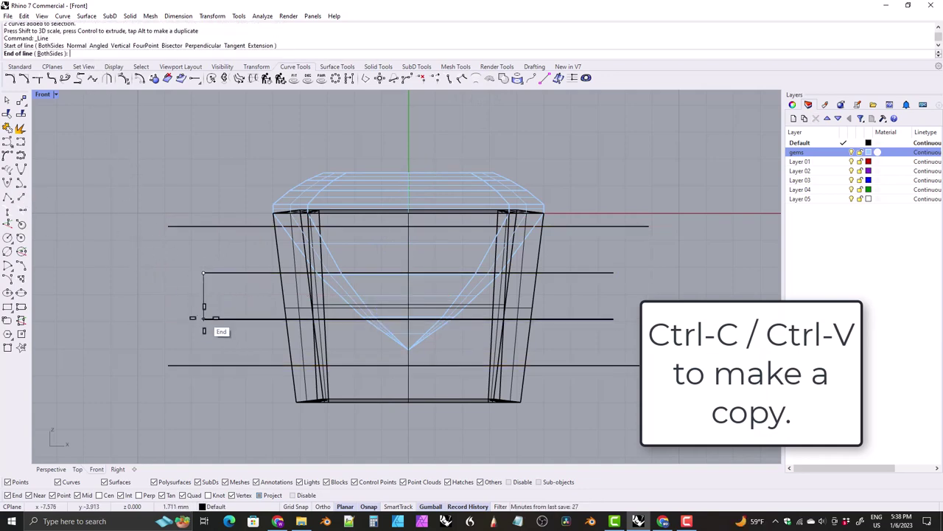
left_click(613, 318)
left_click(613, 273)
left_click(649, 226)
left_click(649, 364)
left_click(168, 226)
left_click(168, 365)
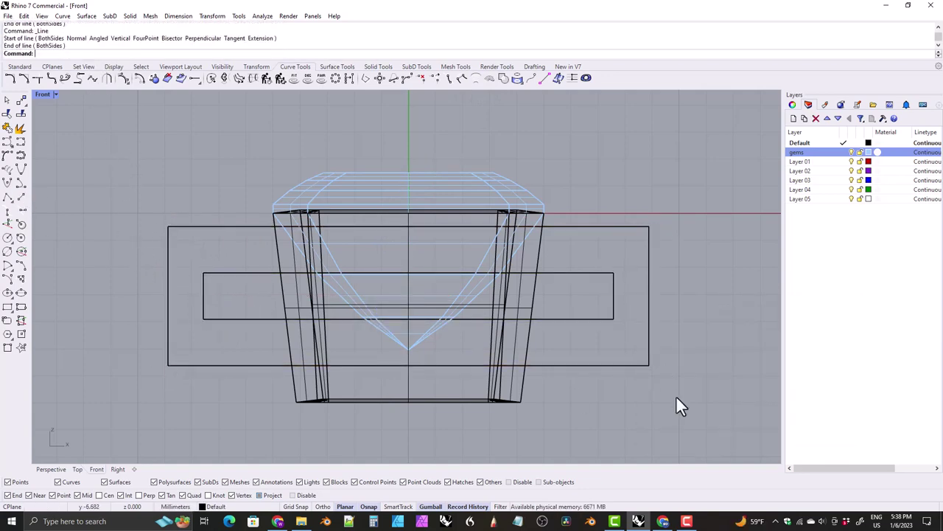
left_click_drag(675, 395, 168, 315)
key("ctrl+j")
- Extrude both rectangles in both directions into slabs
left_click(51, 469)
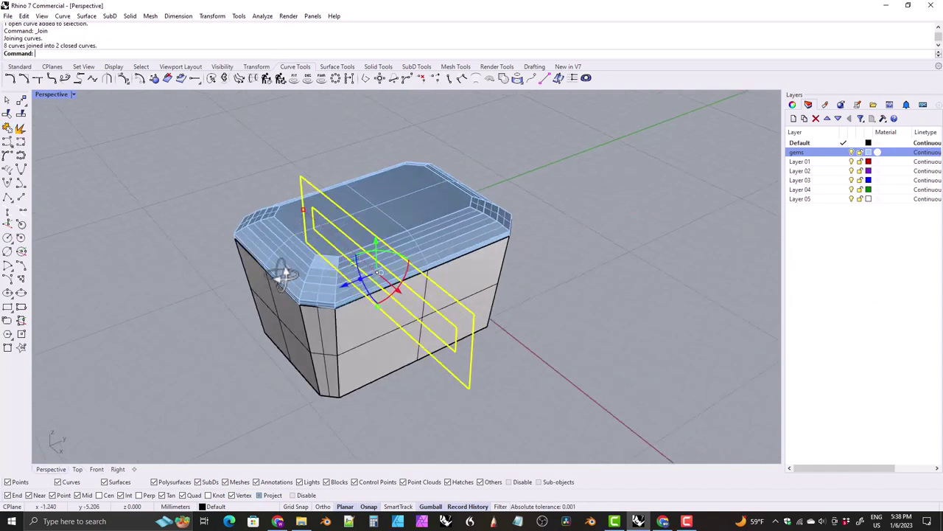
left_click(378, 67)
left_click(210, 78)
key("Return")
right_click_drag(194, 169, 229, 278)
- Boolean-intersect the bezel shell with the slabs, leaving two stacked bands
left_click(240, 259)
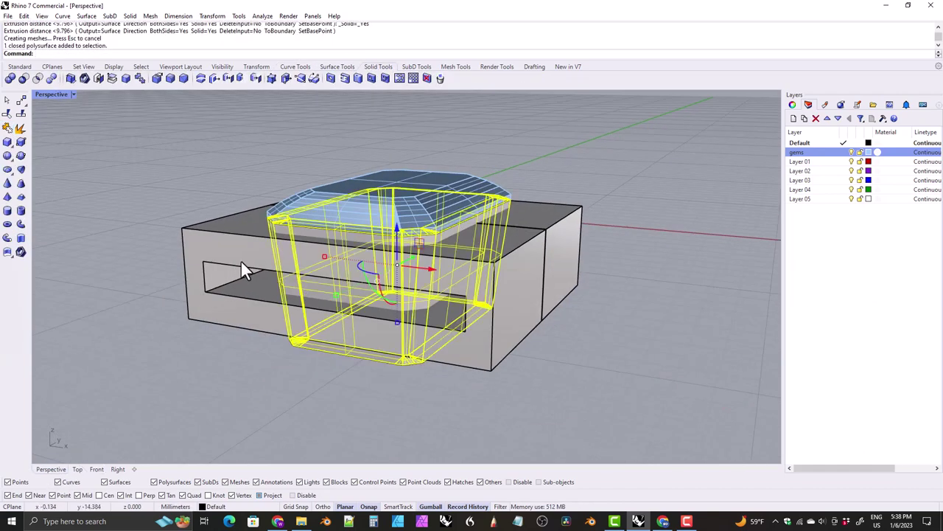
left_click(232, 288)
key("Return")
left_click(219, 303)
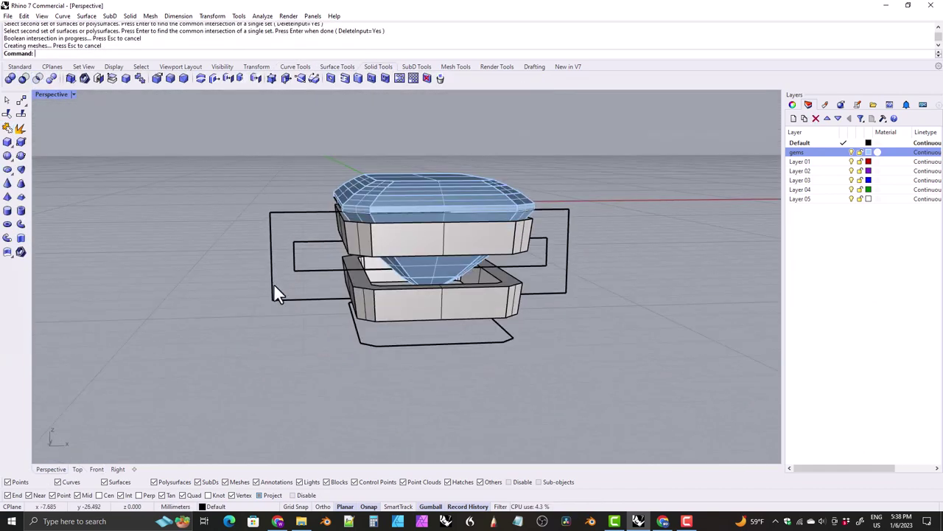
left_click(97, 469)
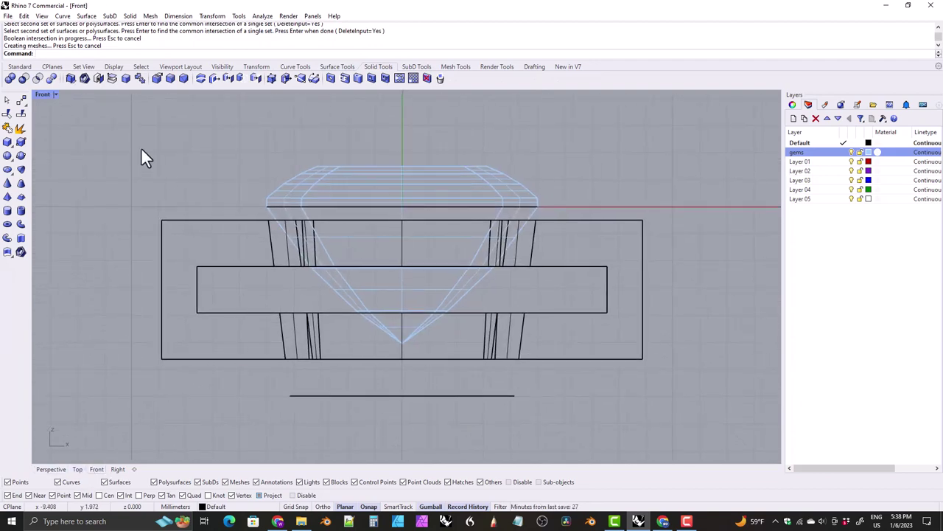
- Draw a vertical line at the inner rectangle's left and mirror it about 0 to the right
left_click(21, 127)
left_click(7, 141)
left_click(227, 186)
left_click(227, 424)
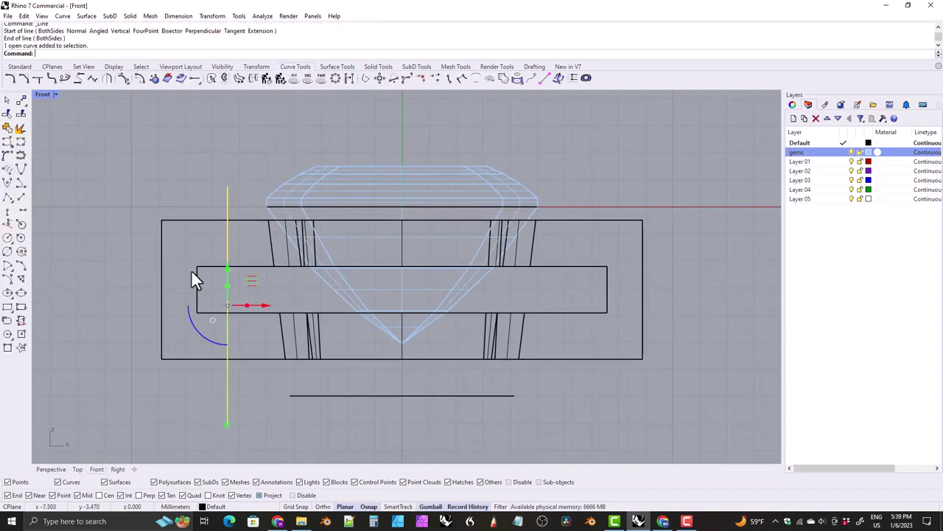
left_click(257, 67)
left_click(101, 78)
type("0")
key("Return")
left_click(401, 122)
- Trim the rectangles beyond both vertical lines, then delete the cutting lines
type("trim")
key("Return")
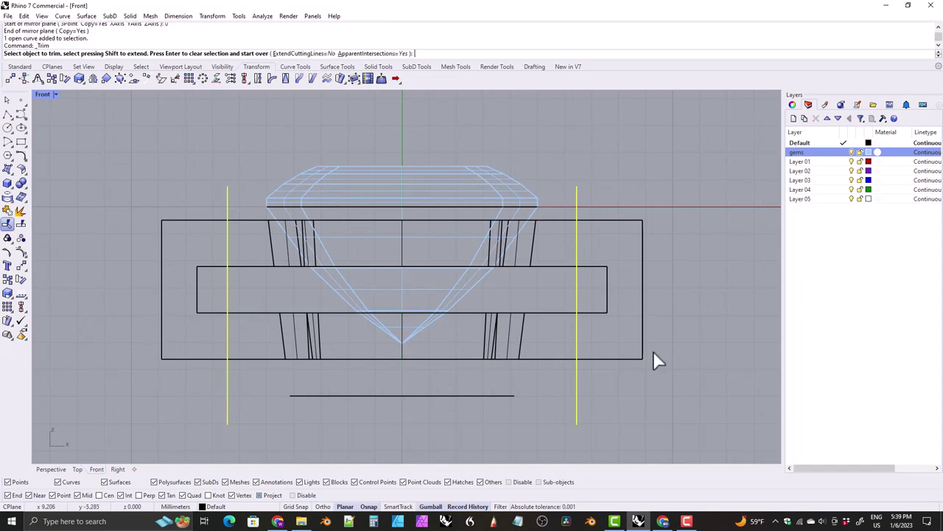
left_click_drag(653, 351, 590, 207)
left_click_drag(200, 368, 128, 252)
key("Return")
key("Delete")
- Redraw the left and right sides of the upper and lower rectangles as lines
left_click(21, 127)
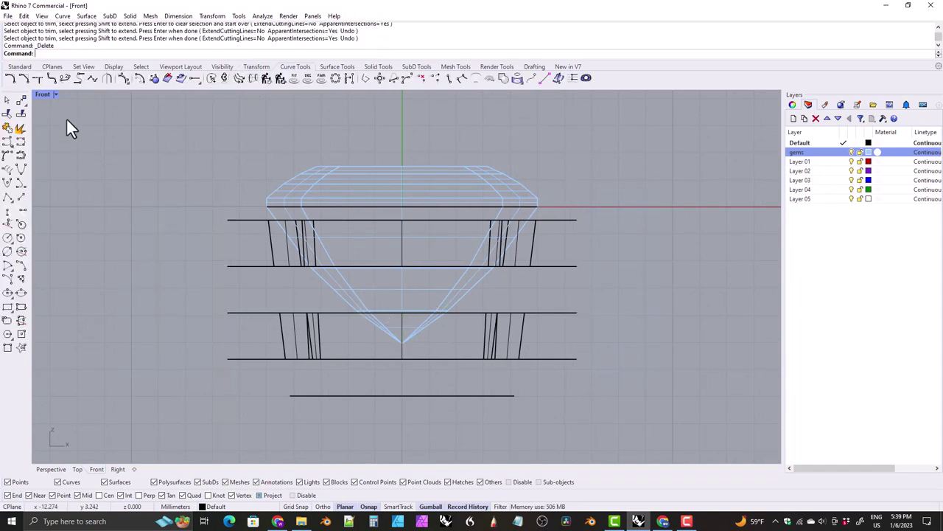
left_click(7, 141)
left_click(227, 219)
left_click(227, 265)
left_click(227, 313)
left_click(227, 359)
left_click(577, 265)
left_click(577, 313)
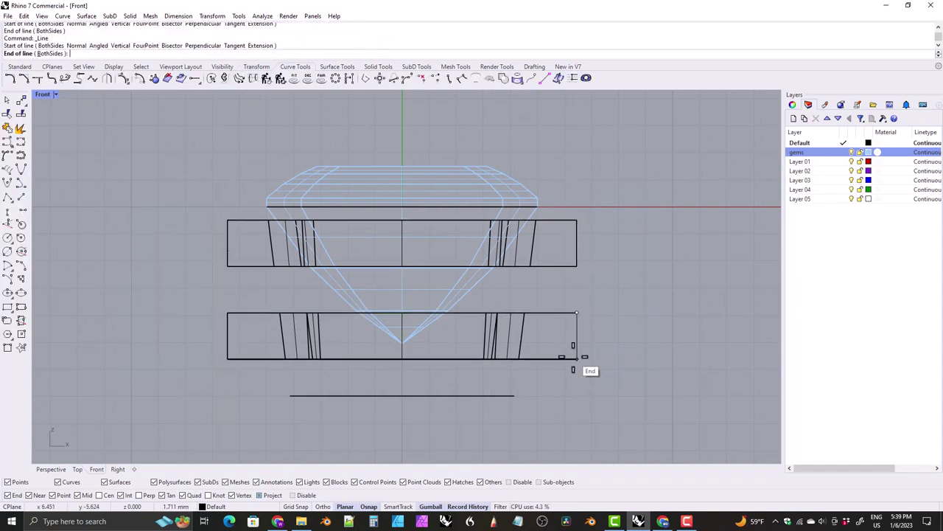
left_click(577, 359)
- Draw middle lines across both rectangles and delete the rectangle outline curves
left_click(227, 242)
left_click(578, 336)
left_click(227, 335)
left_click(227, 335)
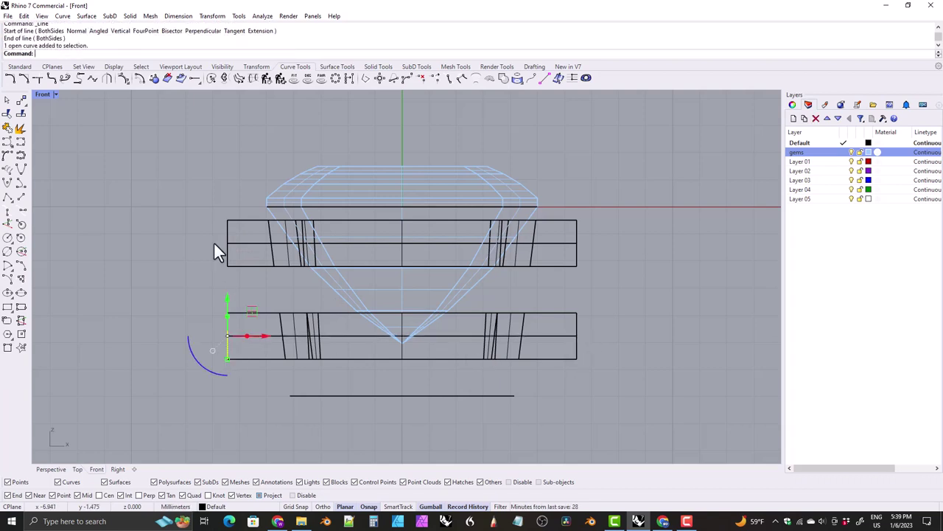
left_click(227, 242)
left_click(572, 335)
left_click(567, 313)
left_click(562, 265)
left_click(549, 242)
key("Delete")
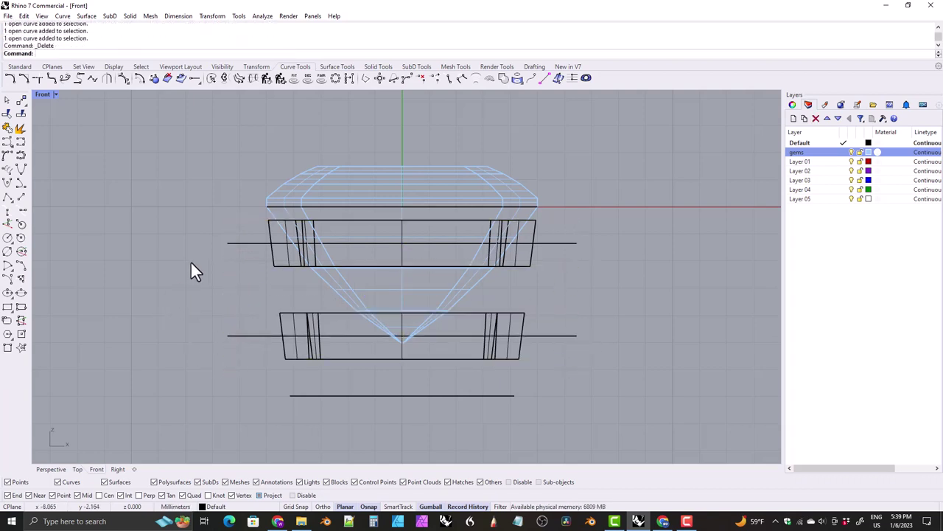
- Project the upper and lower middle lines, picking the upper band as target
left_click(236, 243)
left_click(274, 336)
left_click(435, 78)
left_click(274, 239)
- Add the lower band as a projection target and complete the projection
left_click(282, 325)
key("Return")
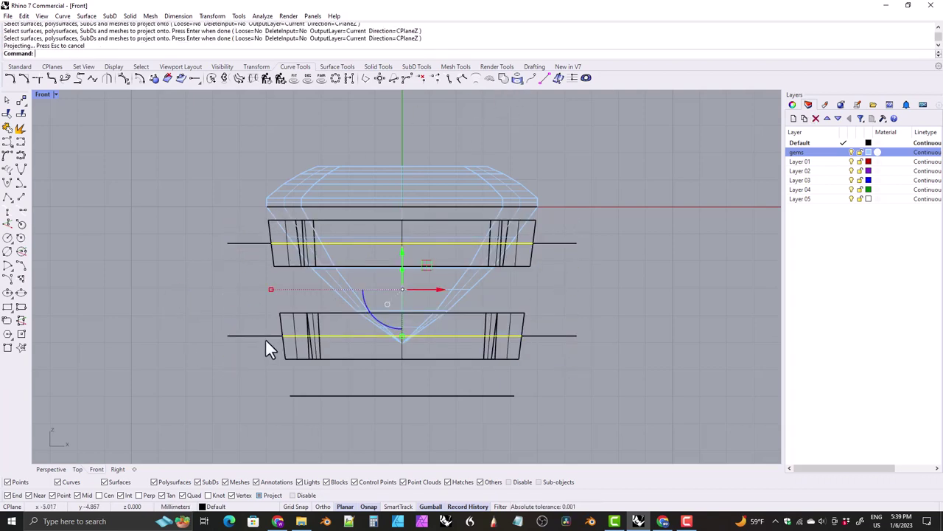
left_click(50, 469)
right_click_drag(244, 291, 249, 272)
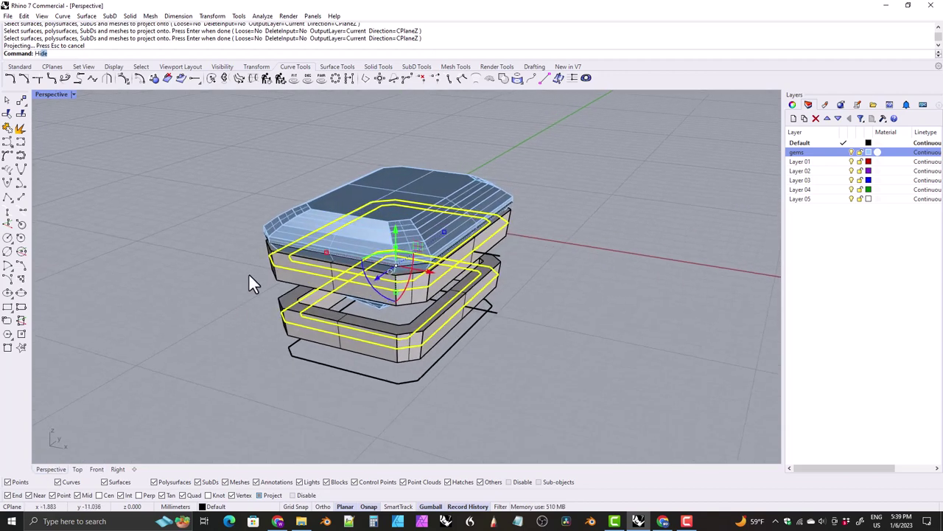
- Purge construction history with HistoryPurge and hide the gem
type("HistoryPurge")
key("Return")
left_click(852, 151)
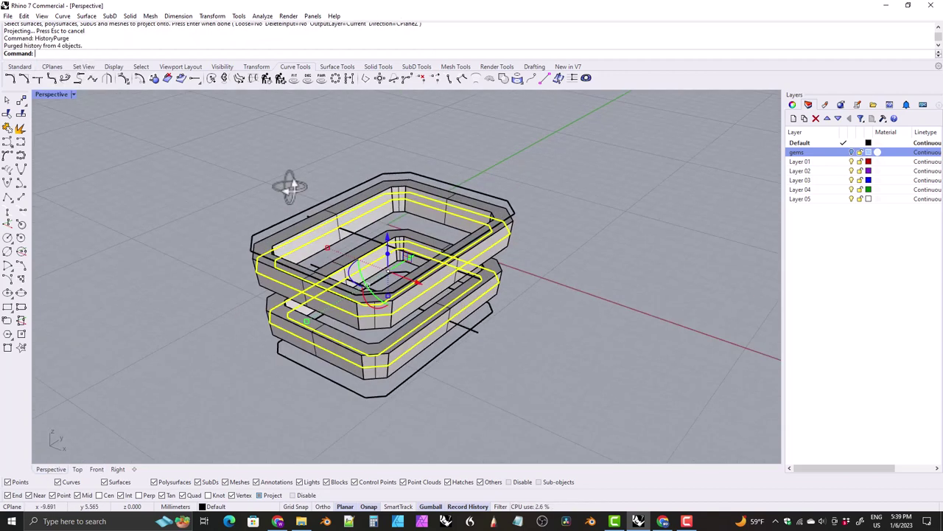
right_click(303, 247)
- Delete the leftover unwanted curves around the bands
key("Delete")
key("Delete")
left_click(337, 275)
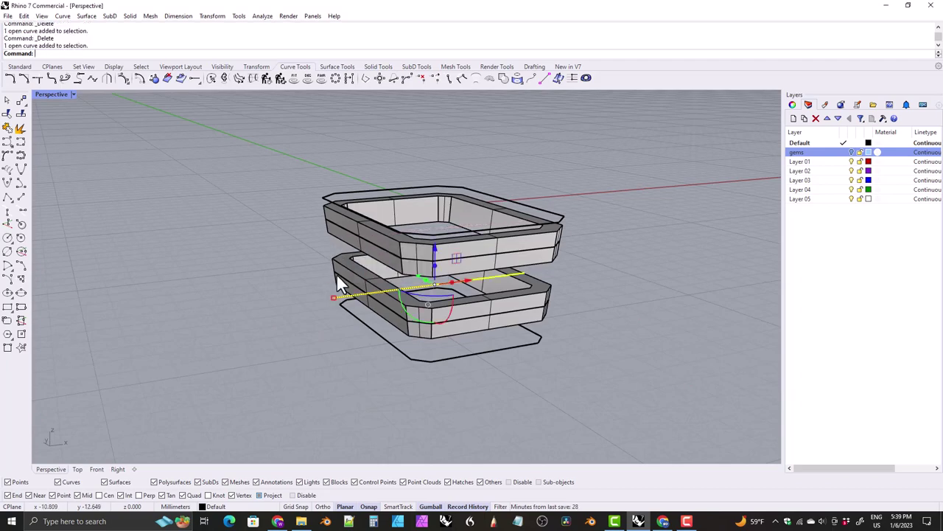
right_click_drag(337, 275, 332, 224)
left_click(336, 306, "shift")
key("Delete")
mouse_move(336, 306)
right_mouse_down()
mouse_move(318, 197)
mouse_move(319, 249)
mouse_move(374, 295)
right_mouse_up()
- Extract two upper-band faces and three lower-band faces with ExtractSrf, then delete them
scroll(338, 228, "up", 2)
left_click(378, 66)
left_click(110, 78)
left_click(361, 244)
left_click(392, 261)
mouse_move(392, 261)
right_mouse_down()
mouse_move(493, 255)
mouse_move(397, 306)
right_mouse_up()
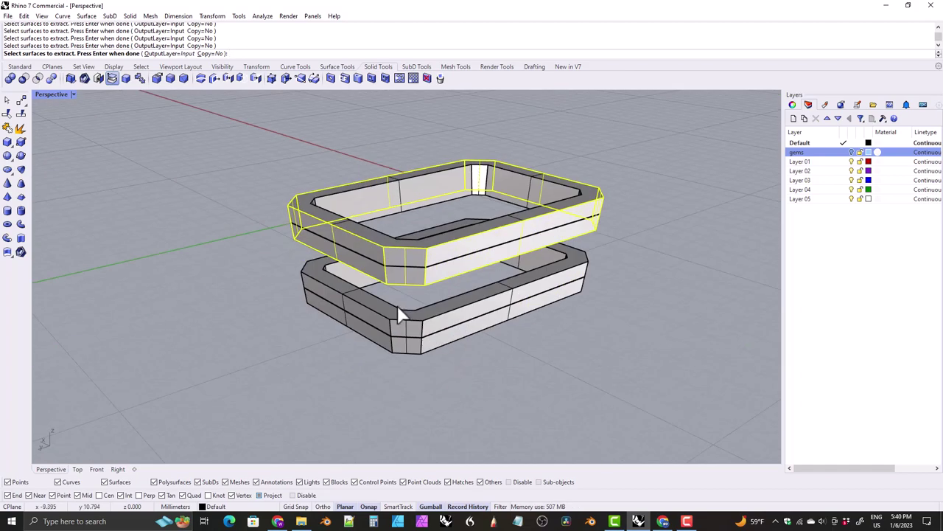
left_click(442, 331)
left_click(484, 347)
mouse_move(442, 331)
right_mouse_down()
mouse_move(484, 347)
mouse_move(366, 335)
mouse_move(478, 382)
right_mouse_up()
left_click(366, 335)
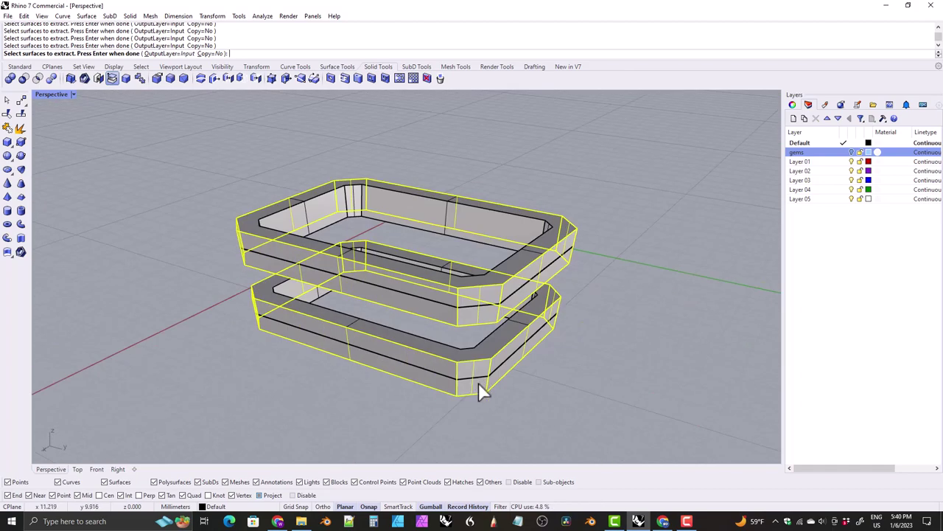
key("Return")
key("Delete")
- Duplicate the open borders of both bands as curves with DupBorder
right_click_drag(421, 284, 383, 222)
left_click(384, 221)
left_click(352, 275)
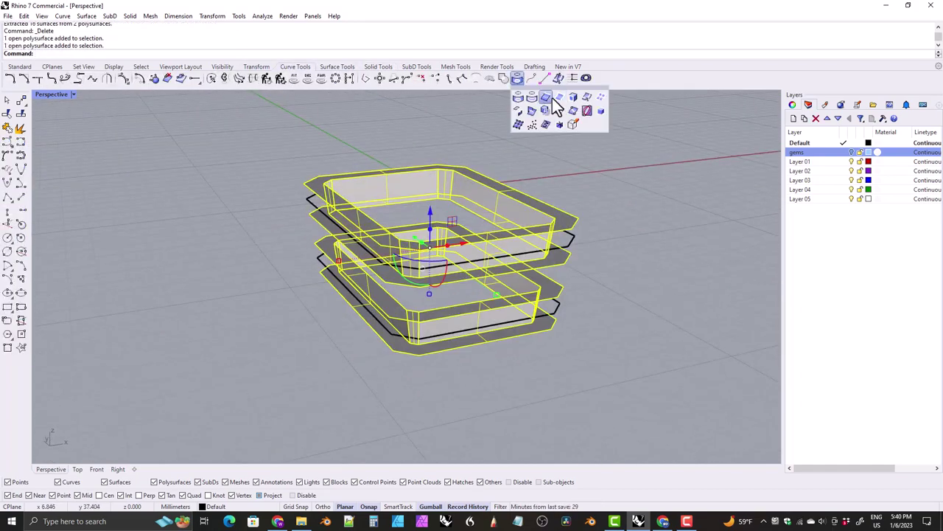
left_click(400, 78)
right_click_drag(277, 154, 300, 254)
left_click(300, 254)
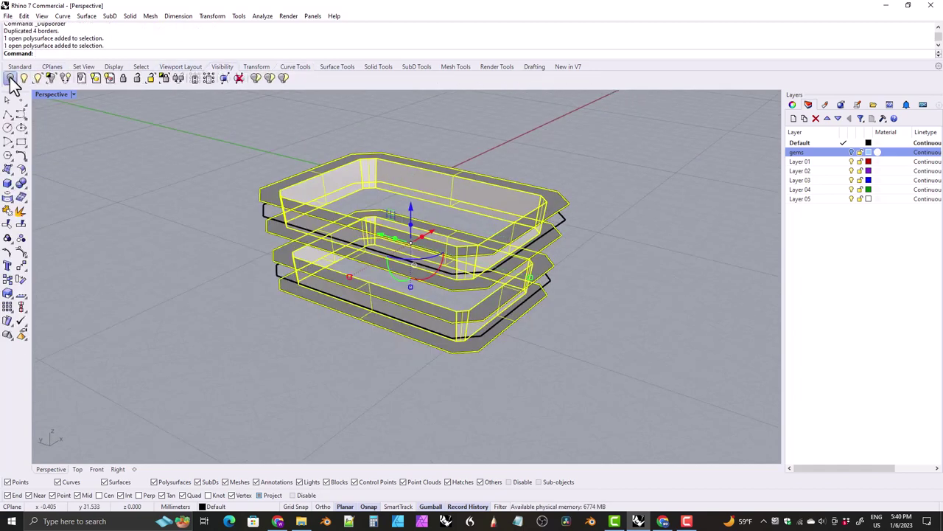
- Hide the bands, offset a border curve by 0.3, and delete a leftover curve
key("ctrl+h")
left_click(278, 213)
left_click(139, 78)
type("0.3")
key("Return")
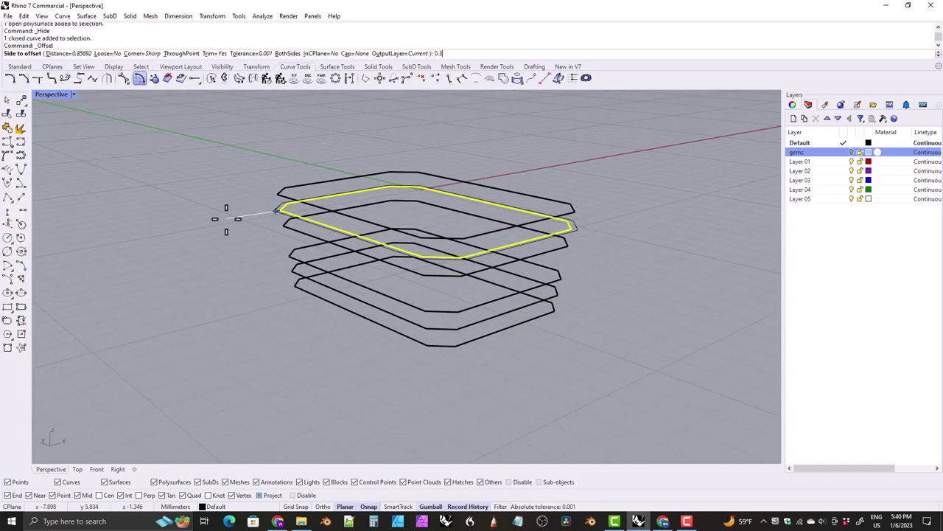
left_click(226, 211)
key("Delete")
- Loft the upper curves and the lower curves into two ring surfaces
left_click(337, 67)
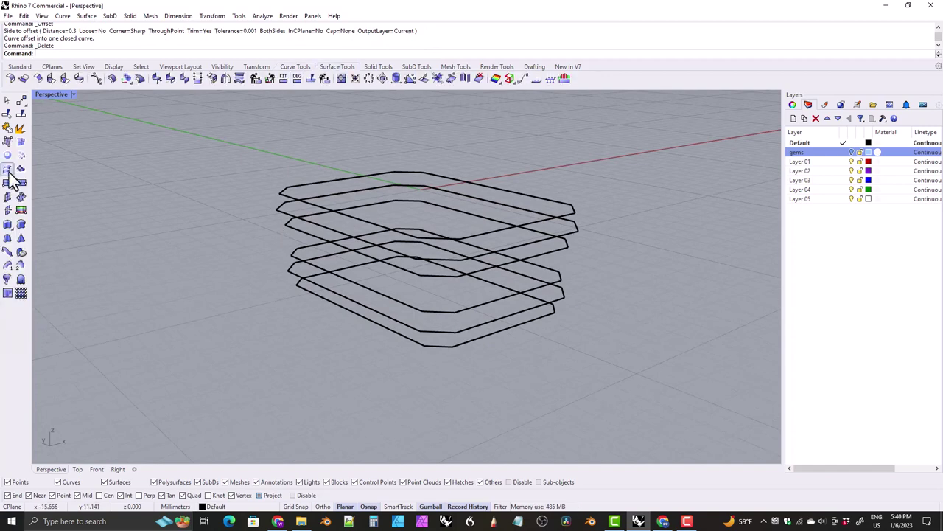
left_click(8, 182)
left_click(287, 217)
left_click(295, 247)
key("Return")
key("Return")
key("Return")
key("Return")
left_click(294, 264)
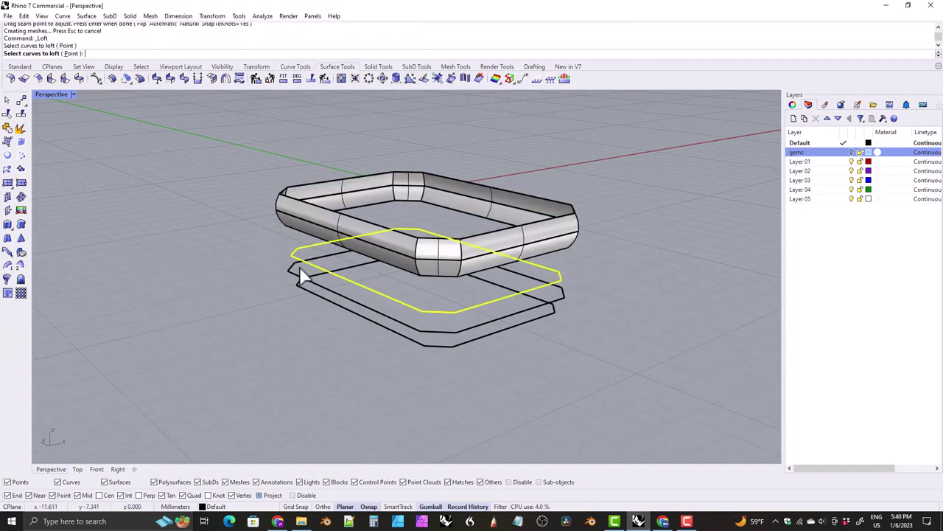
left_click(301, 281)
left_click(306, 299)
key("Return")
key("Return")
- Show the bands again and join both lofted rings into closed solids
type("Show")
left_click(277, 259)
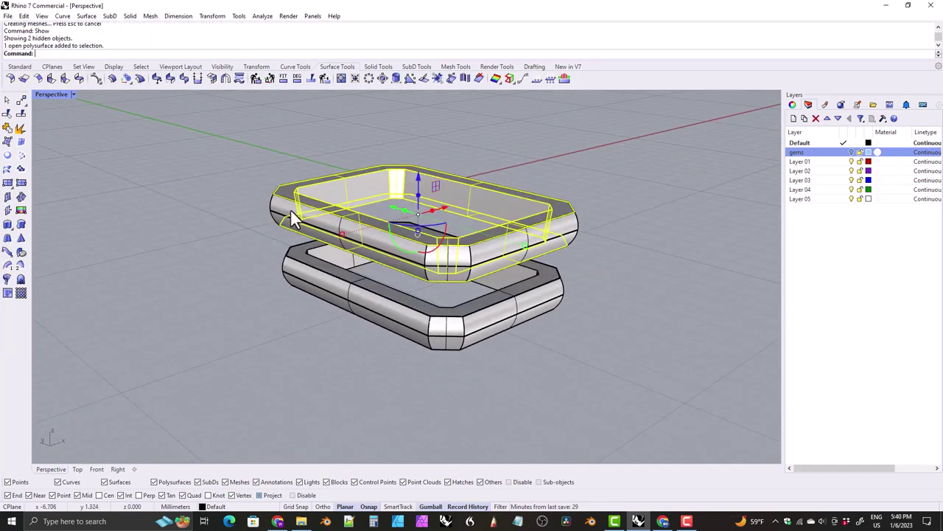
left_click(298, 261)
left_click(7, 127)
- Filter selection to curves, delete the leftover construction curves, then reset the filter
left_click_drag(258, 188, 602, 382)
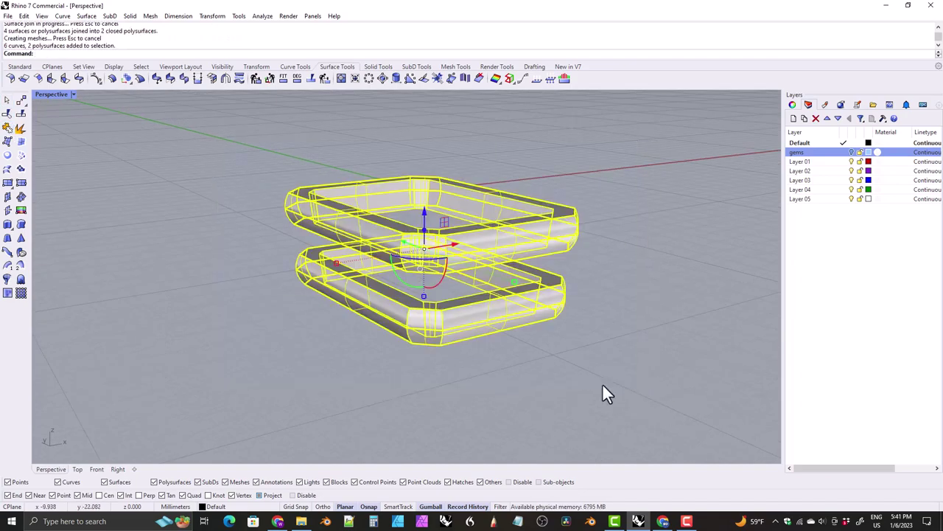
key("Escape")
right_click(73, 482)
left_click_drag(597, 169, 263, 316)
key("Delete")
right_click(62, 485)
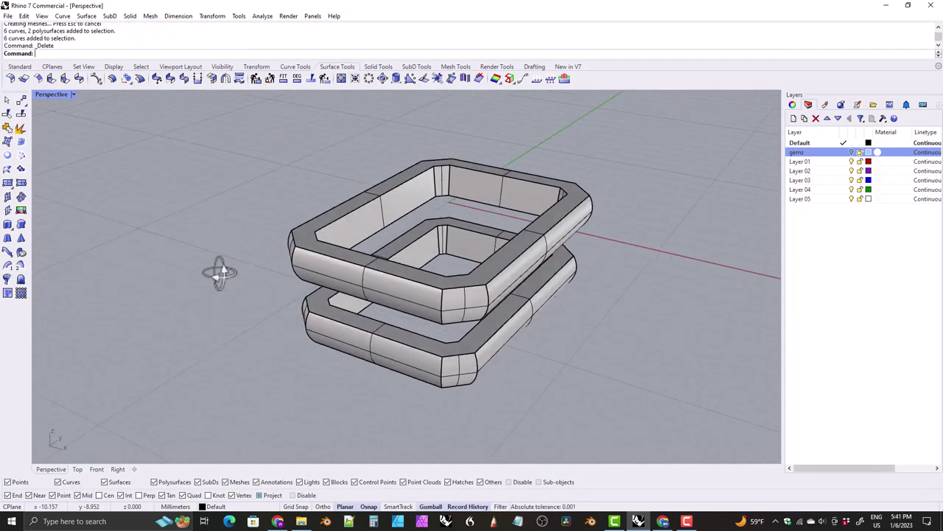
right_click_drag(217, 269, 251, 263)
left_click(372, 67)
- Fillet all ring edges, turn the gems layer on, and subtract the gem from the upper band
left_click(171, 79)
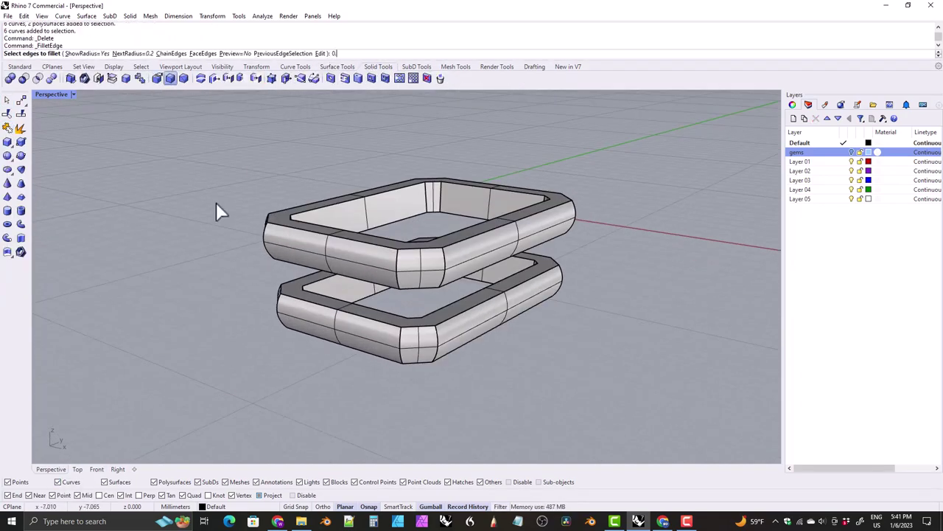
left_click_drag(216, 202, 415, 249)
key("Return")
key("Return")
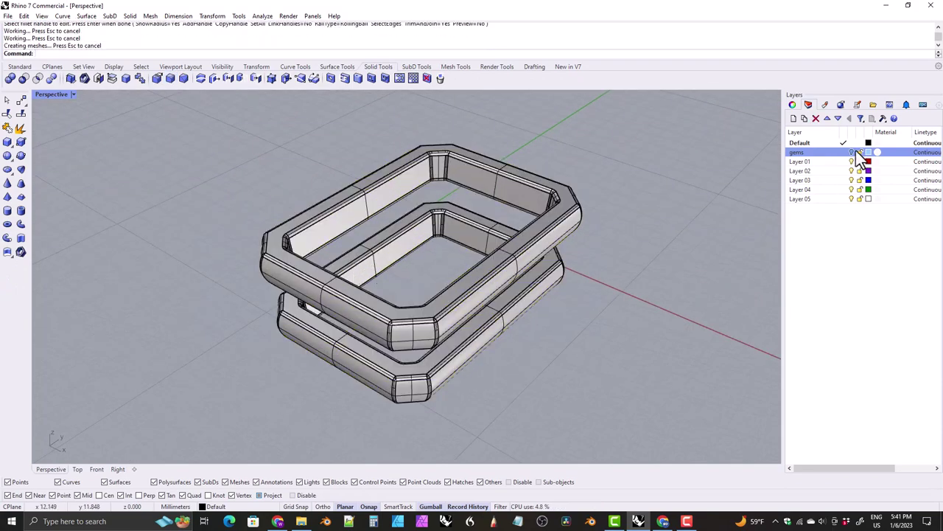
left_click(28, 78)
left_click(284, 188)
key("Return")
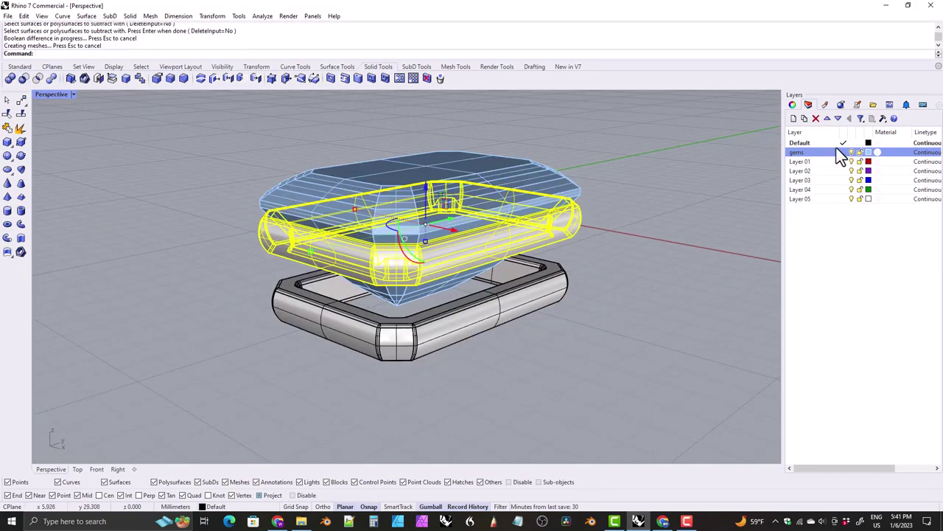
mouse_move(379, 221)
right_mouse_down()
mouse_move(709, 166)
mouse_move(301, 210)
mouse_move(130, 207)
mouse_move(415, 160)
right_mouse_up()
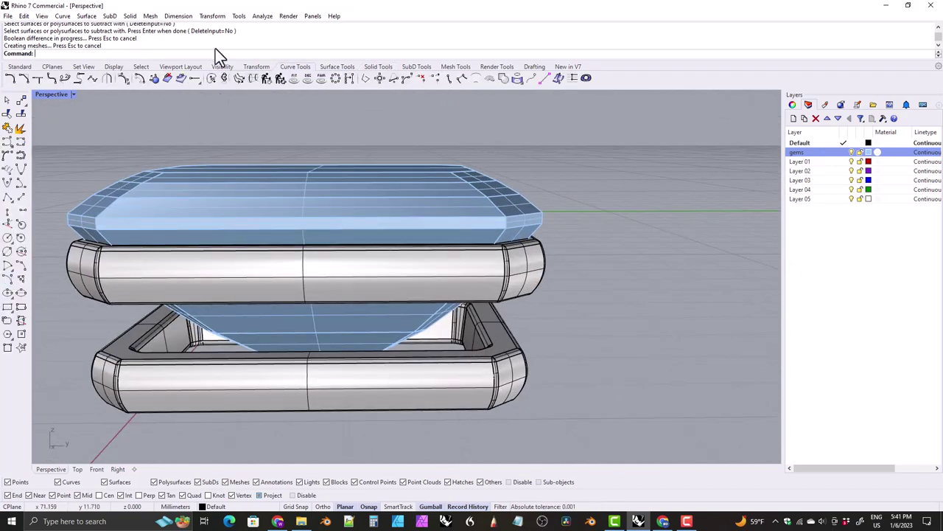
left_click(517, 77)
- Duplicate one corner edge of the gem with DupEdge
left_click(538, 96)
right_click_drag(516, 221, 507, 198)
scroll(515, 205, "up", 3)
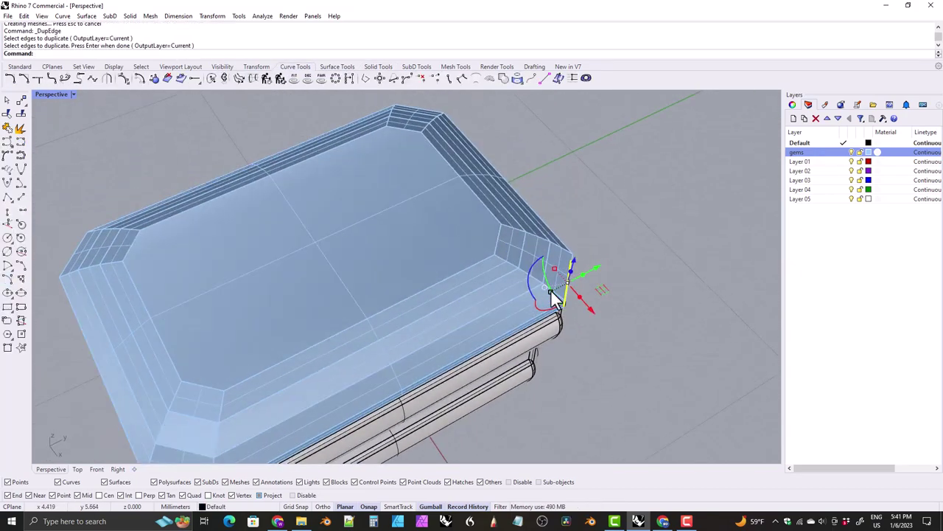
scroll(549, 294, "up", 3)
key("Return")
- In Top view, draw a BothSides line centred on the green axis above the gem
left_click(77, 470)
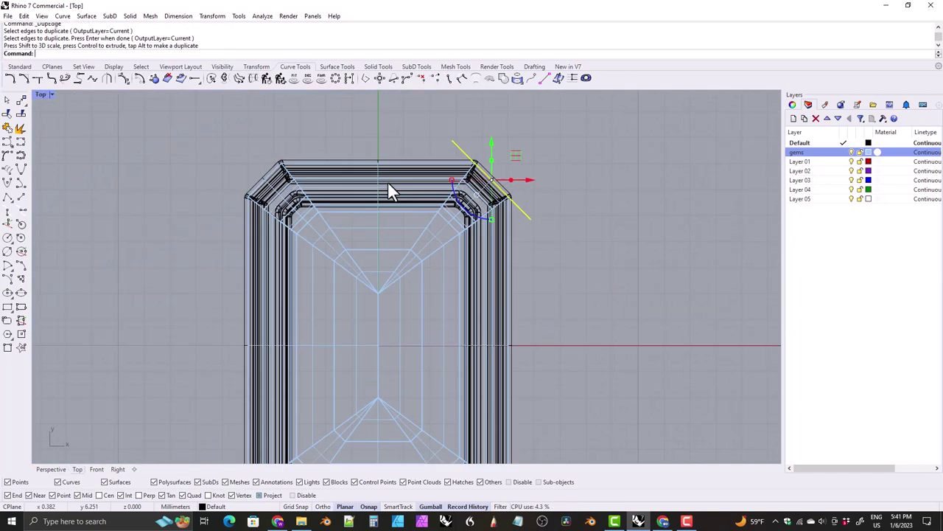
right_click_drag(389, 189, 438, 252)
left_click(21, 196)
type("b")
key("Return")
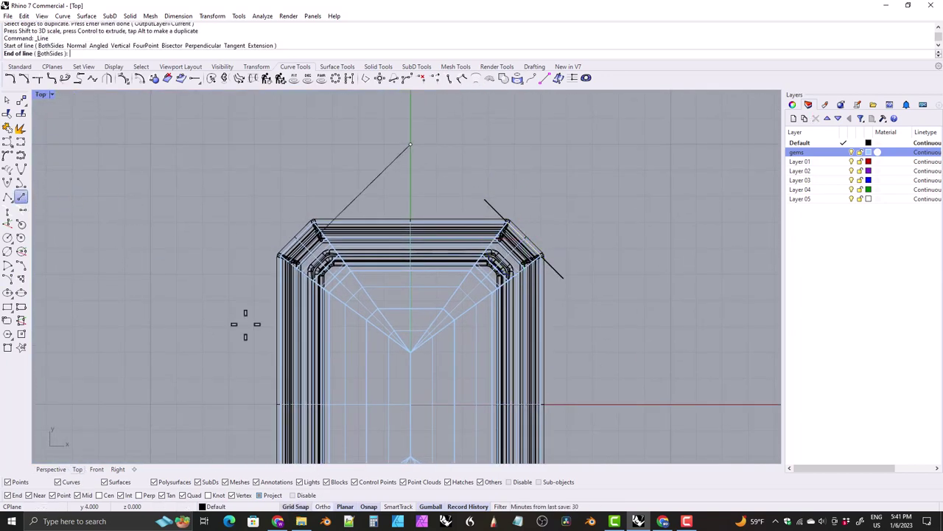
left_click(410, 143)
left_click(355, 144)
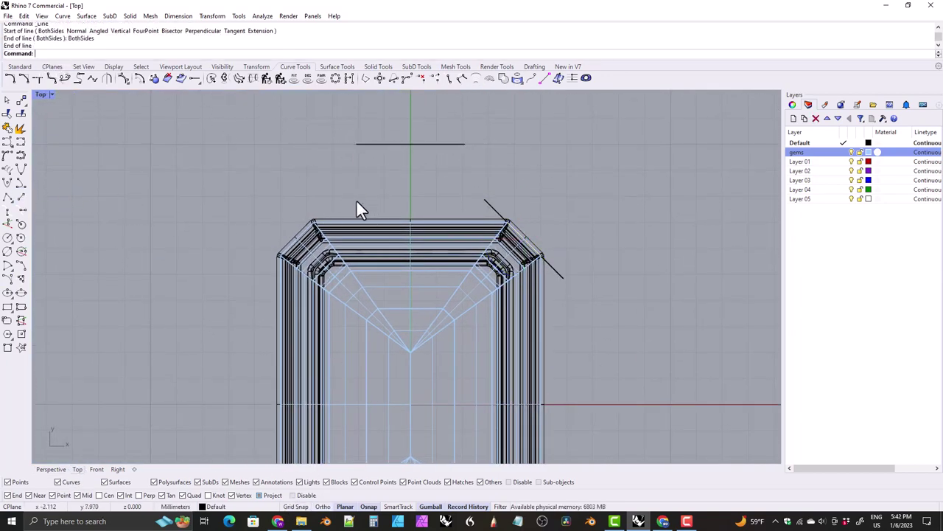
- Zoom out in Perspective and restore the four-viewport layout
left_click(50, 470)
scroll(364, 280, "down", 4)
scroll(410, 283, "down", 3)
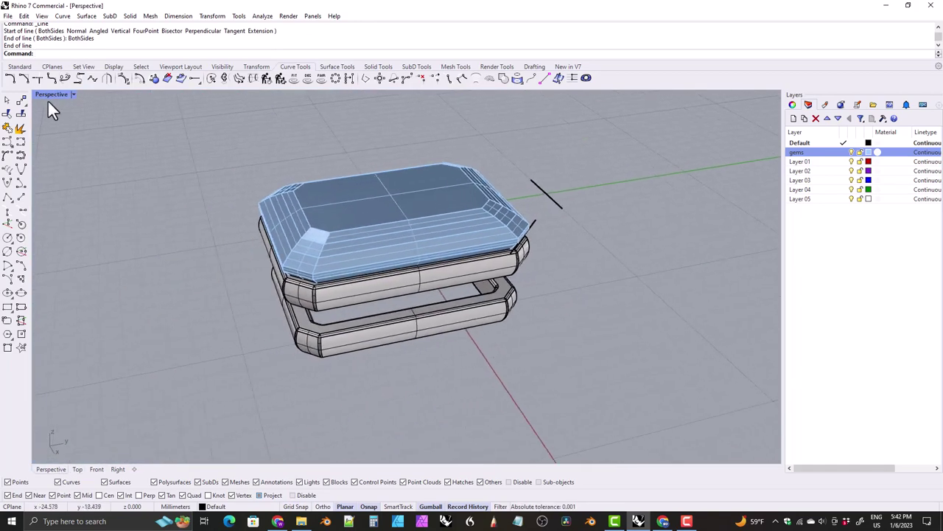
double_click(49, 96)
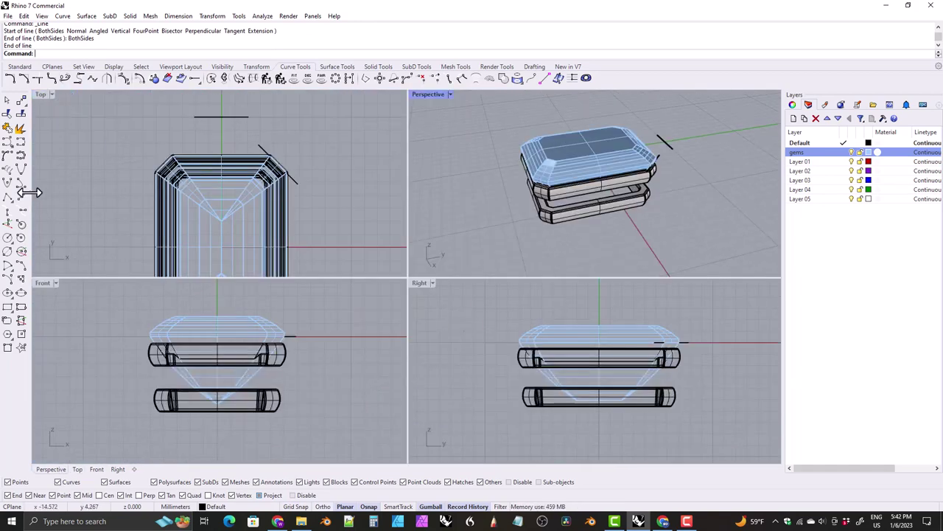
- Draw a BothSides vertical line in the Right view and tilt it 7°
key("Return")
left_click(713, 341)
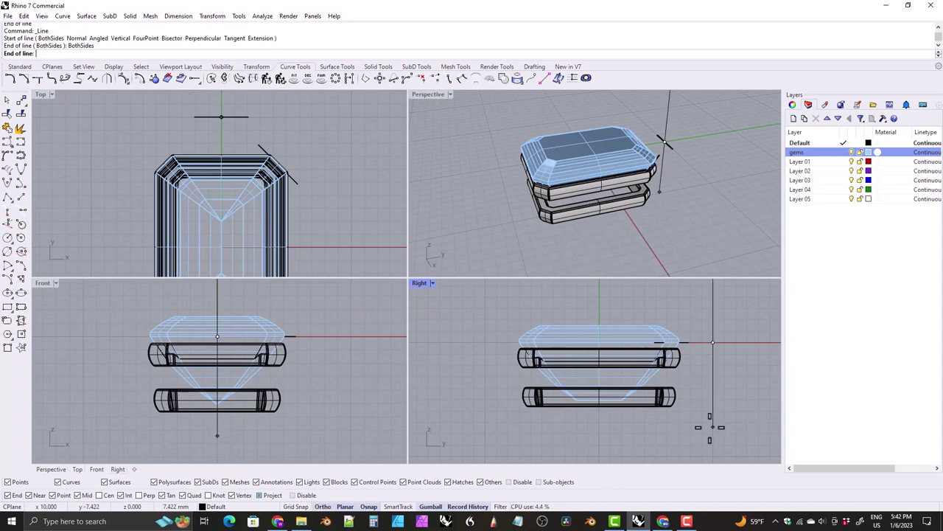
left_click(712, 428)
left_click(713, 384)
left_click(682, 367)
type("7")
key("Return")
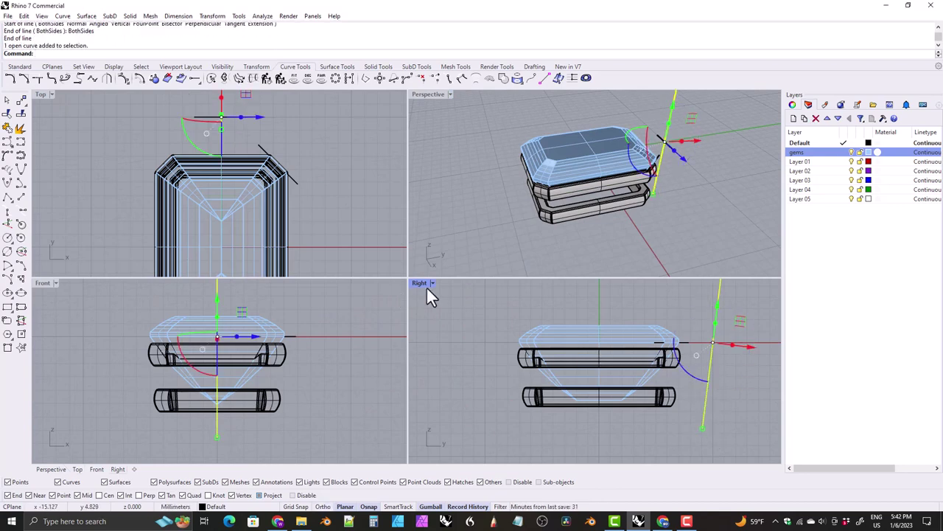
- Shorten the tilted line by pulling its top control point down
double_click(420, 283)
scroll(364, 286, "up", 1)
left_click(121, 78)
left_click(587, 118)
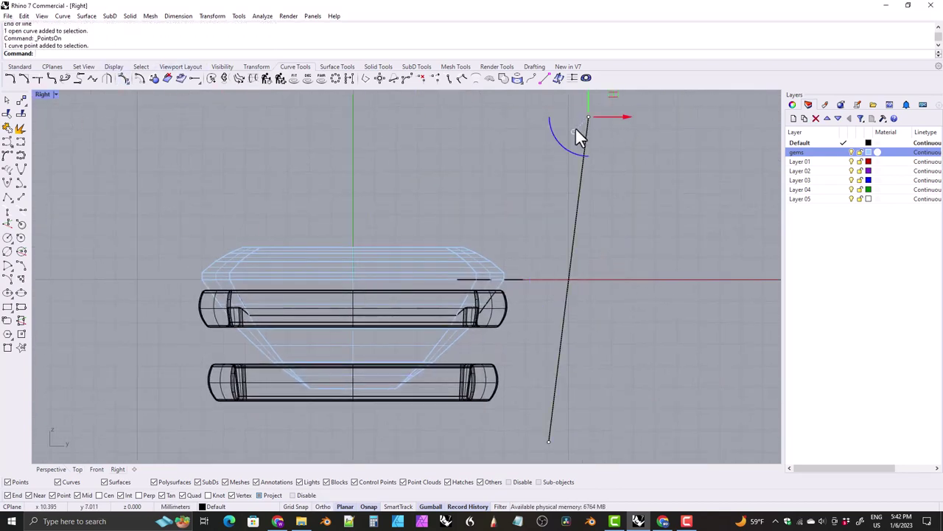
left_click_drag(587, 118, 575, 226)
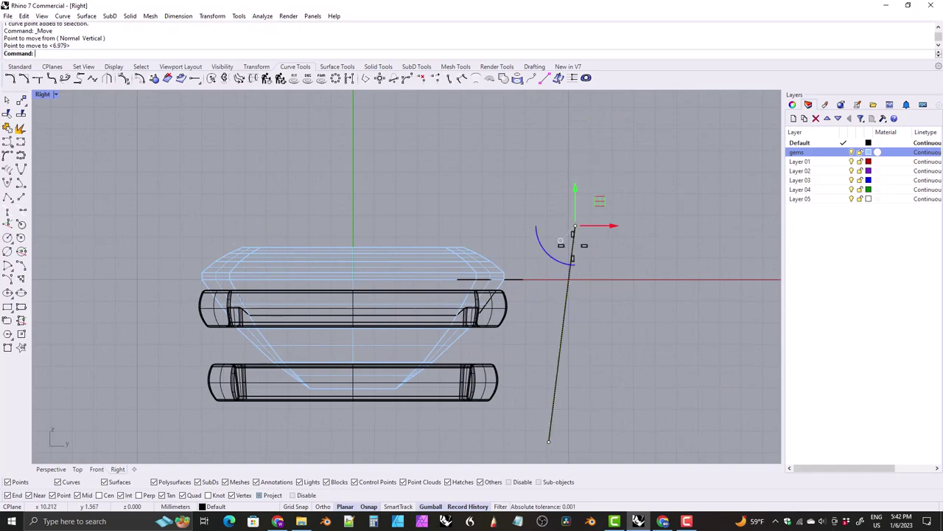
key("Escape")
- Flow the short prong line from the centre line onto the gem's corner line
left_click(51, 468)
right_click_drag(398, 232, 409, 213)
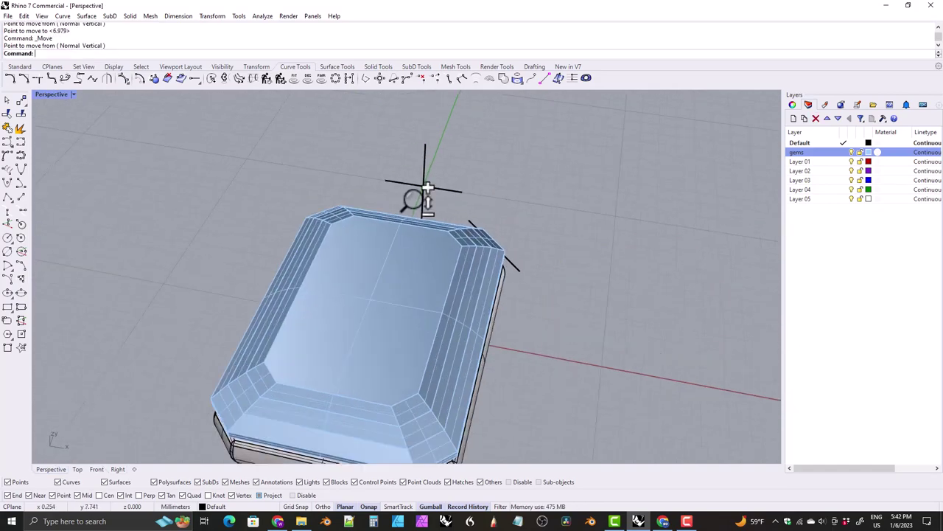
scroll(408, 213, "up", 3)
left_click(438, 243)
left_click(294, 66)
left_click(299, 78)
left_click(479, 193)
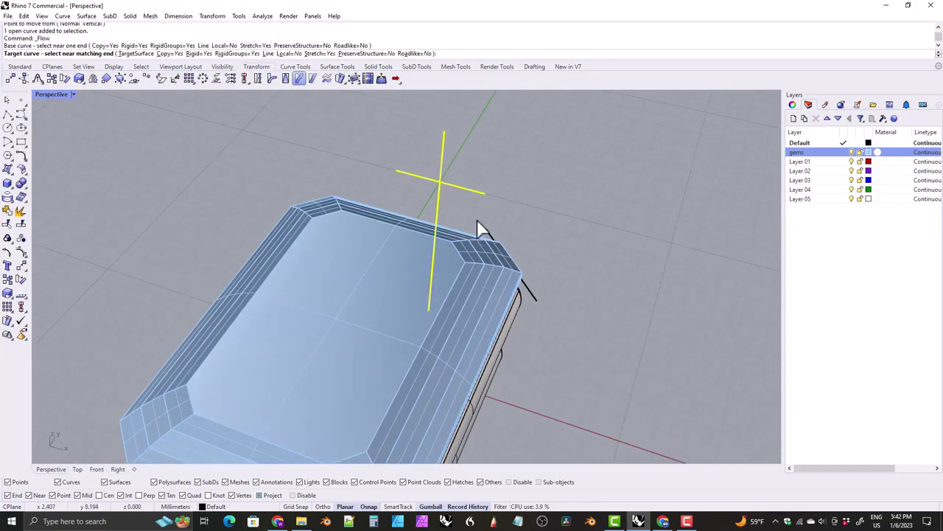
left_click(493, 243)
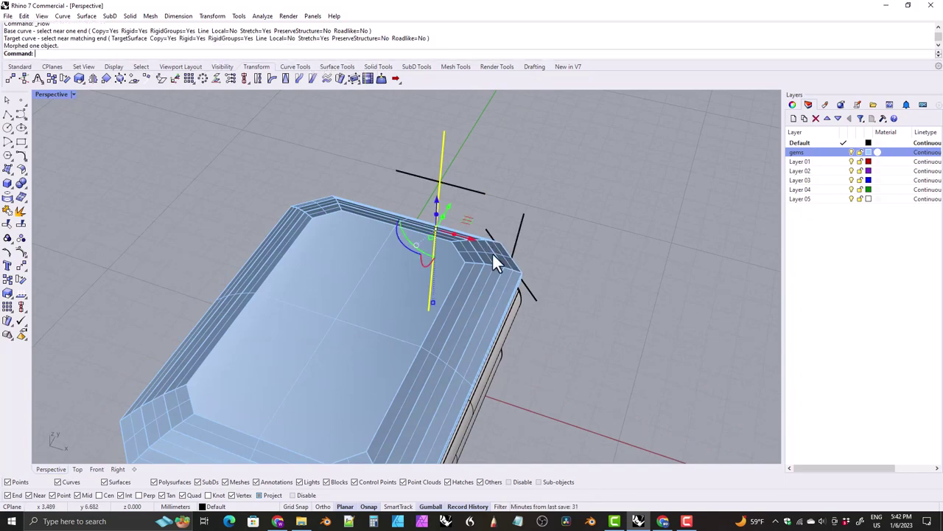
mouse_move(492, 252)
right_mouse_down()
mouse_move(517, 221)
mouse_move(516, 243)
right_mouse_up()
- Pipe the corner line with the default diameter and round caps
left_click(444, 347)
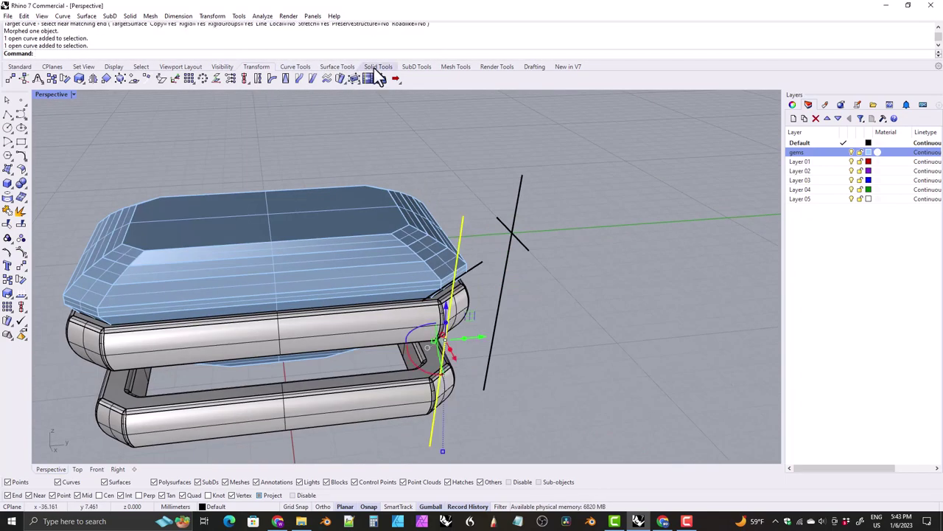
left_click(378, 67)
left_click(244, 78)
key("Return")
type("1")
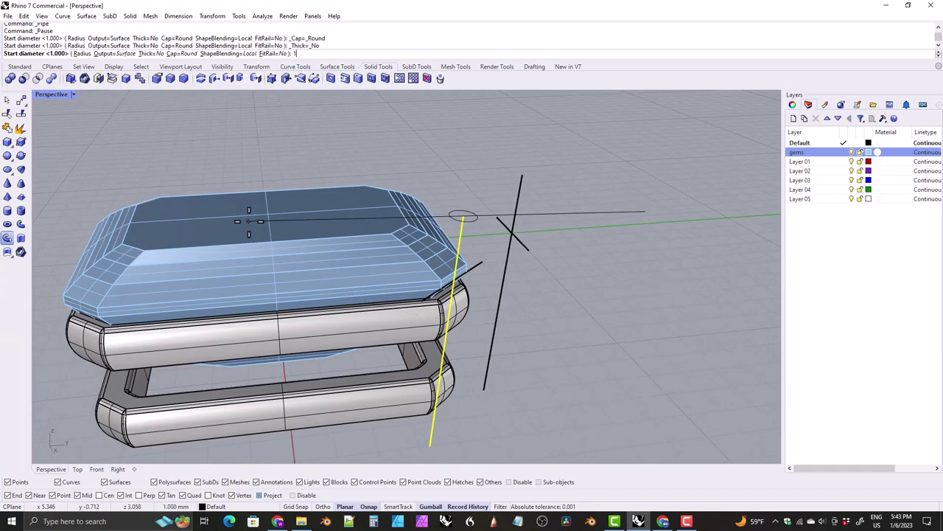
key("Return")
key("Return")
mouse_move(278, 191)
right_mouse_down()
mouse_move(492, 178)
mouse_move(539, 275)
right_mouse_up()
- Move the corner line and prong 0.3 along the green axis so it overlaps the gem
left_click(535, 269)
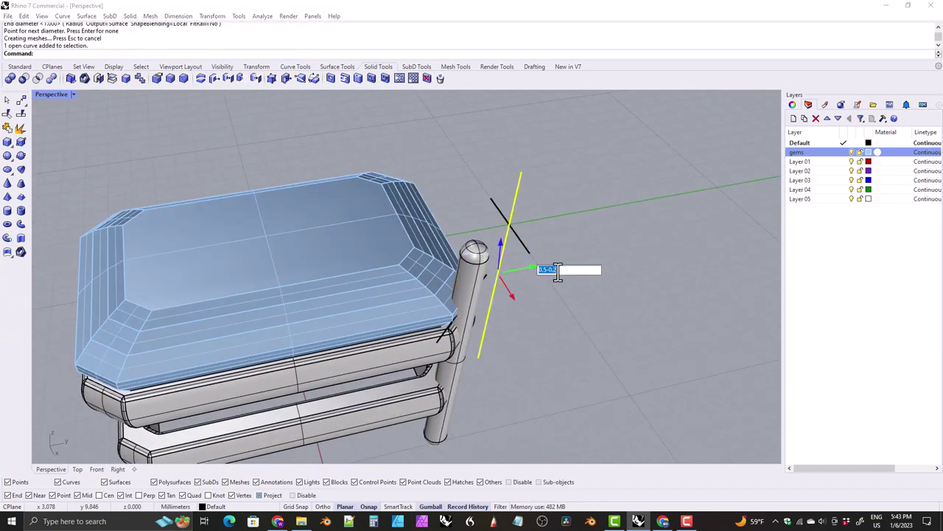
type("0.3")
key("Return")
scroll(560, 324, "up", 5)
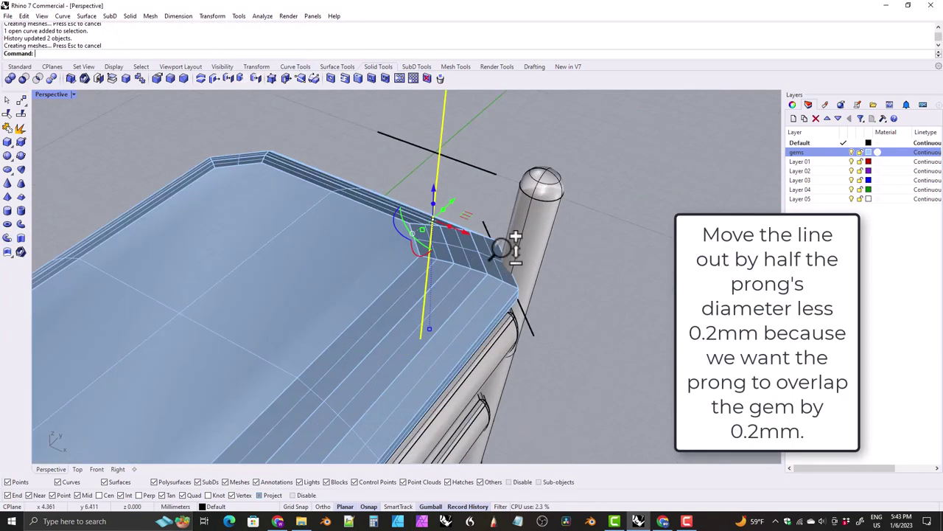
key("Escape")
scroll(587, 289, "down", 8)
mouse_move(413, 229)
right_mouse_down()
mouse_move(398, 234)
mouse_move(393, 252)
right_mouse_up()
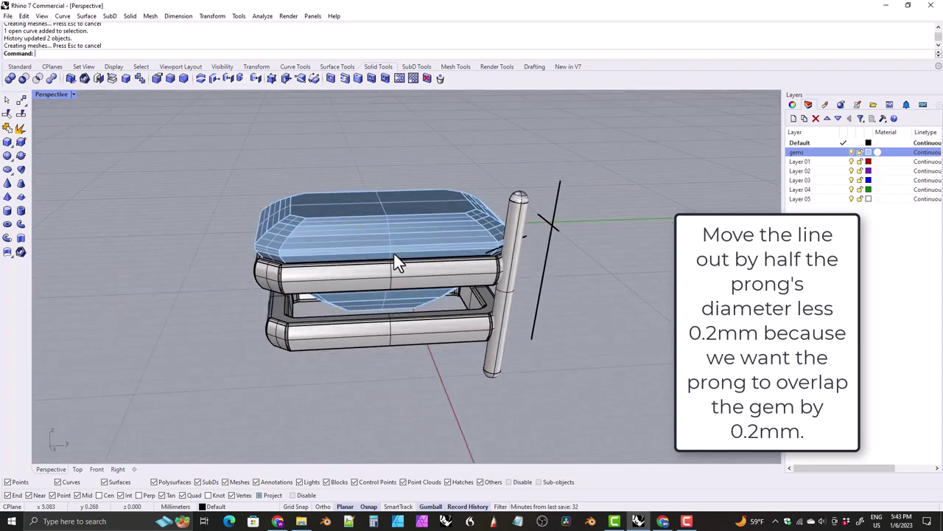
key("ctrl+F3")
left_click(572, 301)
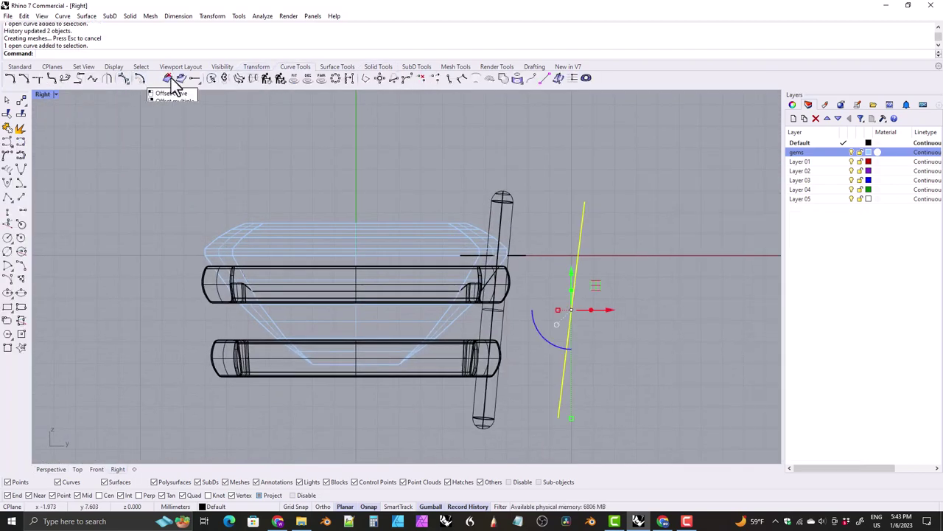
- Rebuild the prong line with more points and drag its top toward the gem
left_click(144, 79)
key("Return")
key("F10")
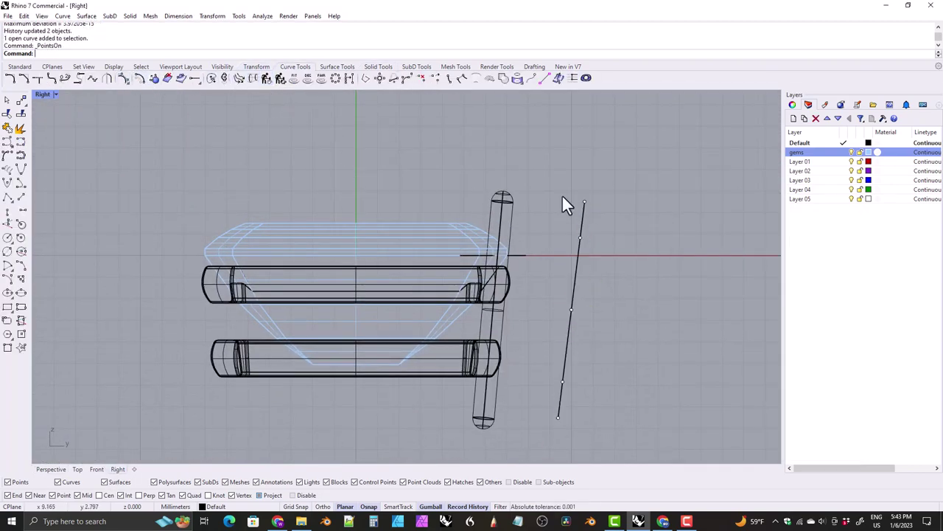
left_click_drag(582, 205, 566, 238)
scroll(566, 244, "up", 3)
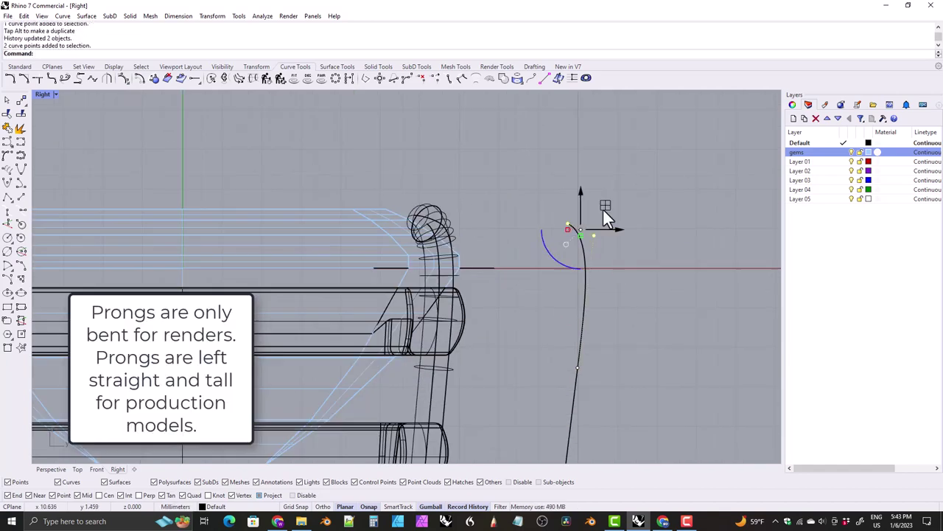
left_click_drag(603, 209, 590, 224)
- Rotate the prong's top control points so it curls over the gem's edge
key("ctrl+F5")
scroll(648, 148, "up", 5)
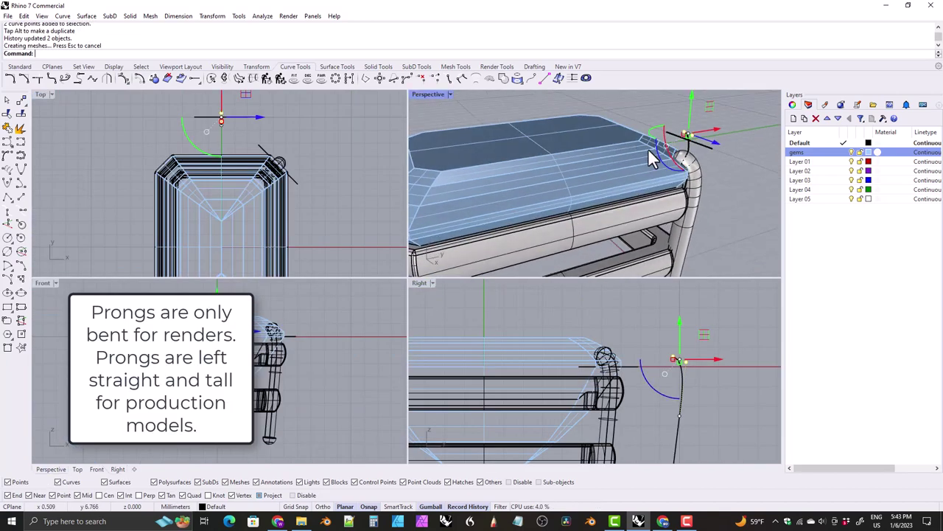
scroll(692, 335, "up", 3)
scroll(648, 166, "down", 2)
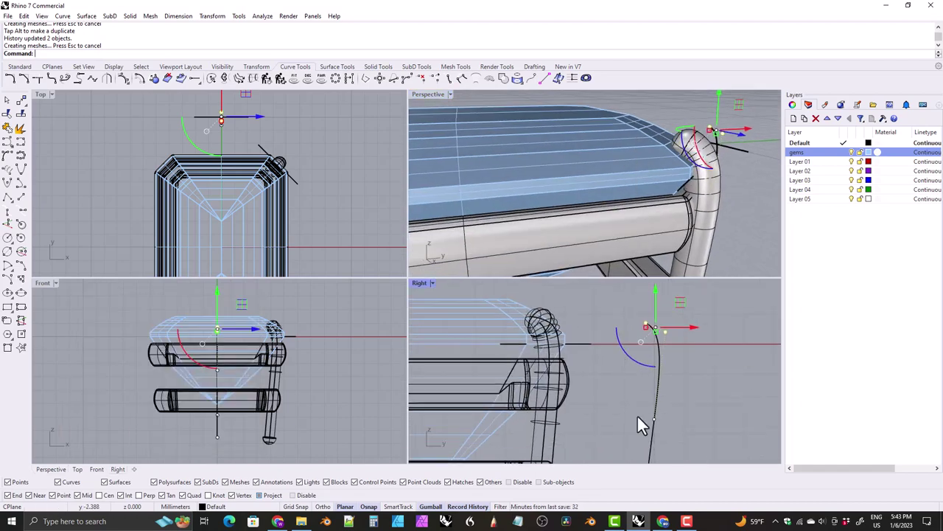
left_click(661, 369)
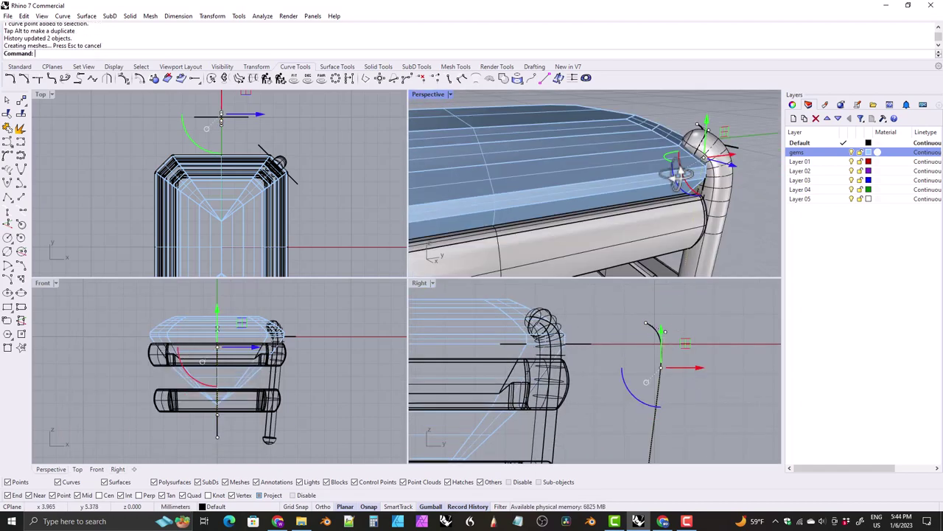
right_click_drag(678, 168, 715, 185)
double_click(437, 99)
scroll(420, 255, "down", 3)
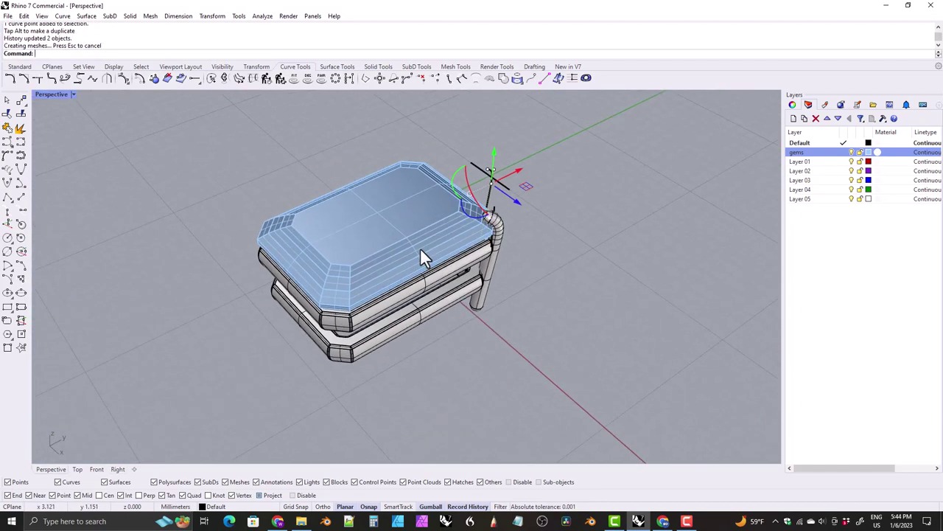
left_click(118, 469)
- Draw a horizontal BothSides cutting line across the prong below the lower band
right_click_drag(263, 323, 428, 332)
left_click(20, 198)
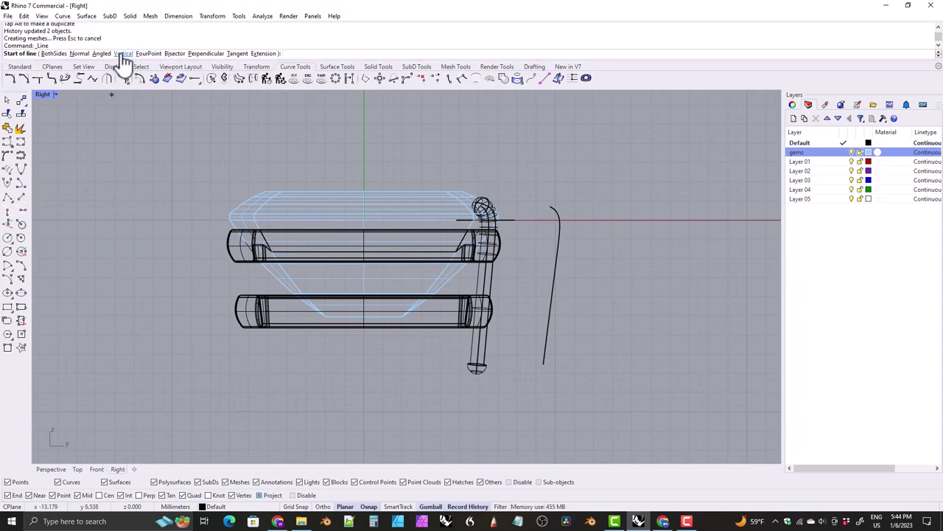
left_click(62, 53)
left_click(363, 327)
left_click(168, 328)
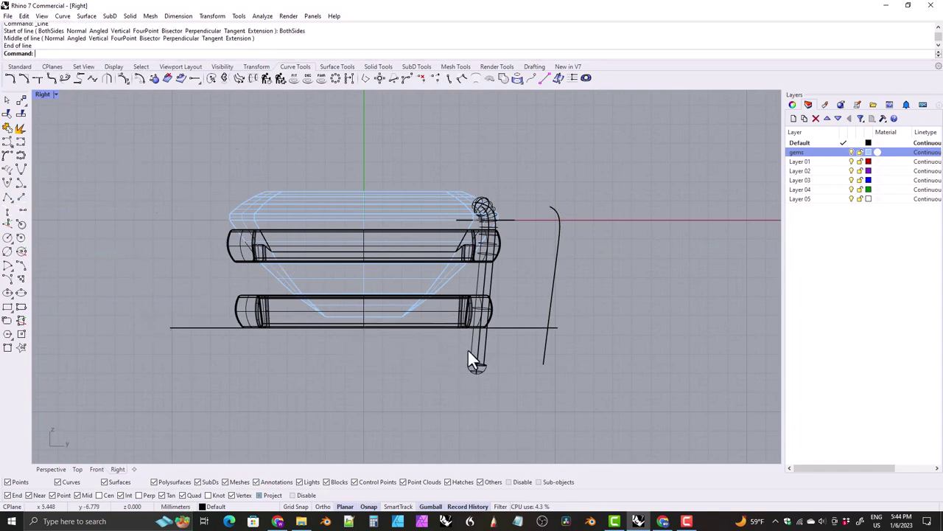
- Split the prong with the line, deleting the cutter, lower piece and leftover guide curve
left_click(477, 346)
left_click(20, 128)
left_click(218, 327)
key("Delete")
left_click(475, 365)
key("Delete")
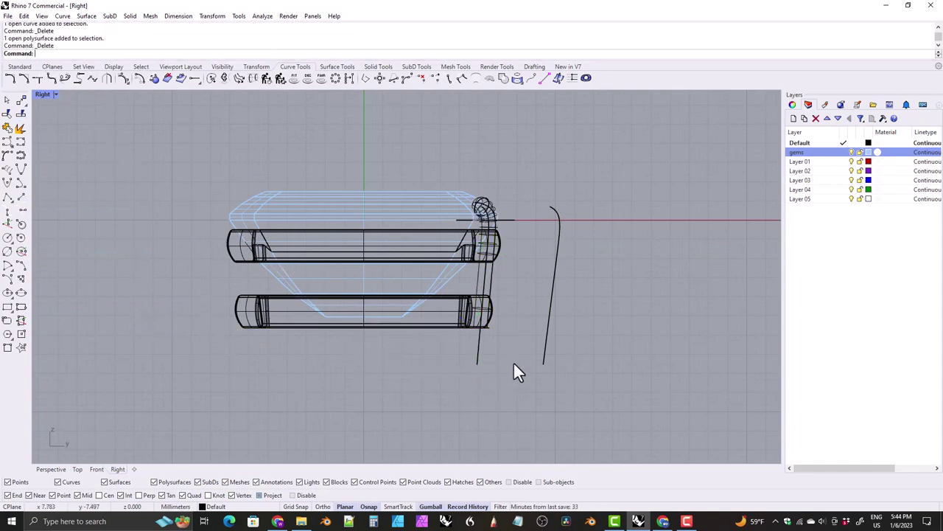
left_click(544, 358)
key("Delete")
scroll(324, 178, "up", 3)
- Cap the prong's open cut end and round its bottom edge
left_click(51, 469)
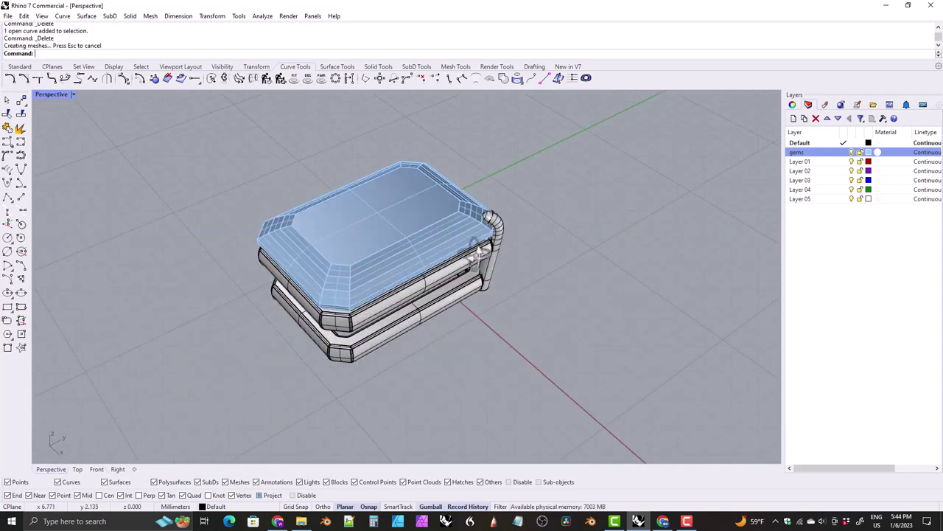
right_click_drag(383, 317, 479, 243)
left_click(480, 232)
left_click(378, 66)
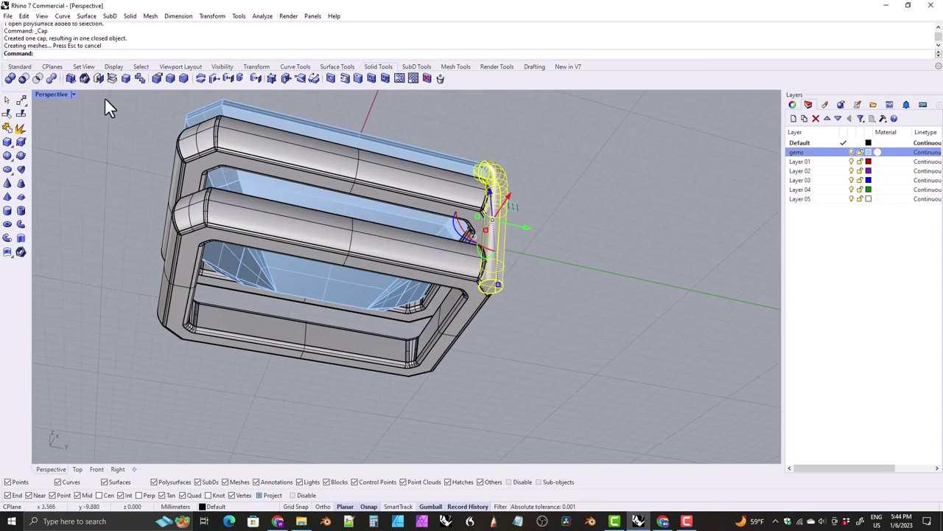
key("Return")
- Mirror the prong about the origin to the opposite gem corner
right_click_drag(500, 332, 492, 196)
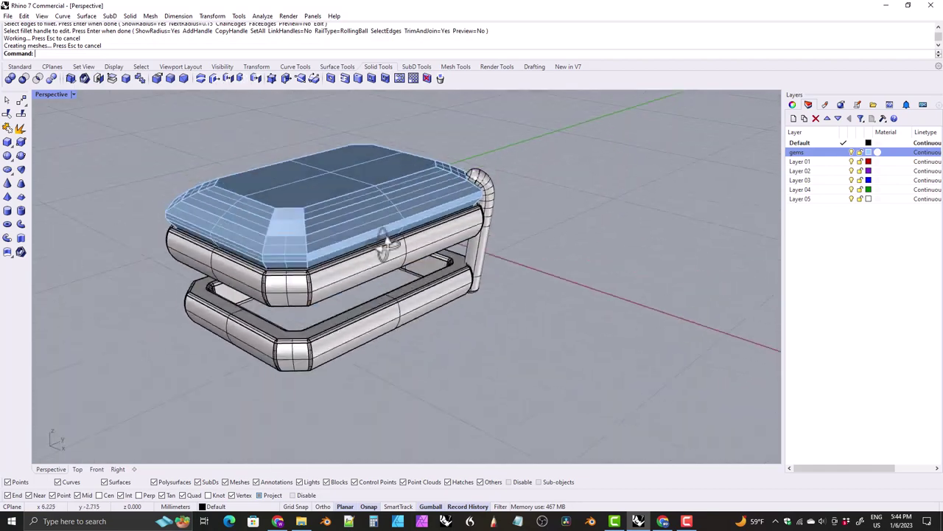
left_click(492, 197)
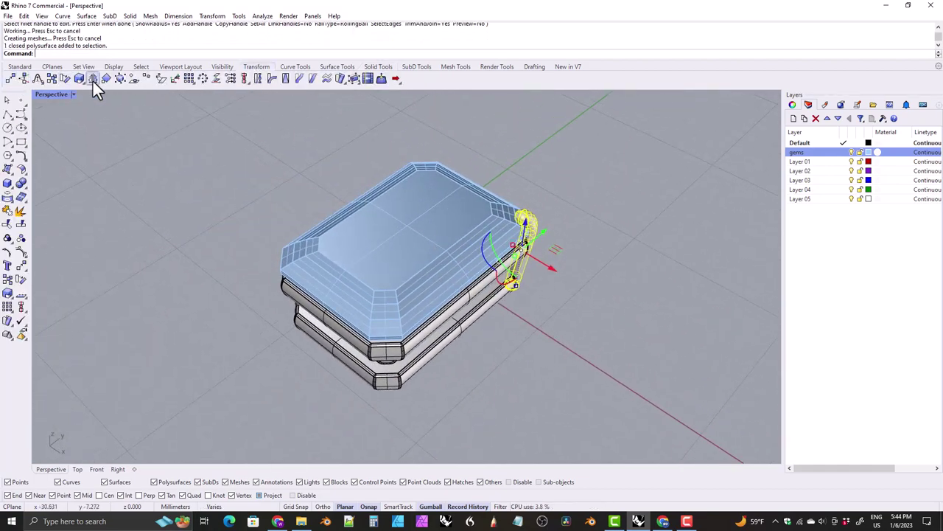
left_click(93, 79)
type("0")
key("Return")
left_click(533, 147)
right_click_drag(327, 221, 263, 74)
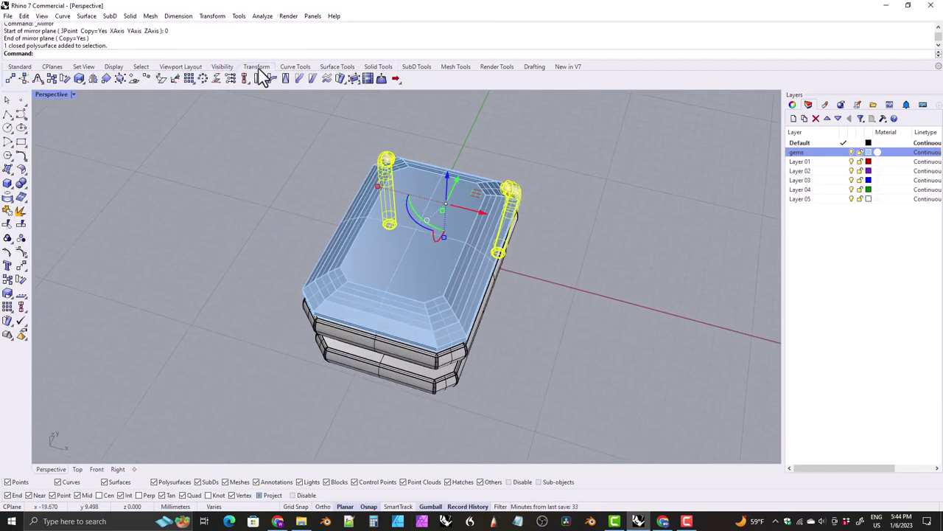
- Mirror both prongs about the origin to the remaining two corners
left_click(81, 79)
type("0")
key("Return")
left_click(211, 193)
key("Escape")
right_click_drag(252, 232, 739, 179)
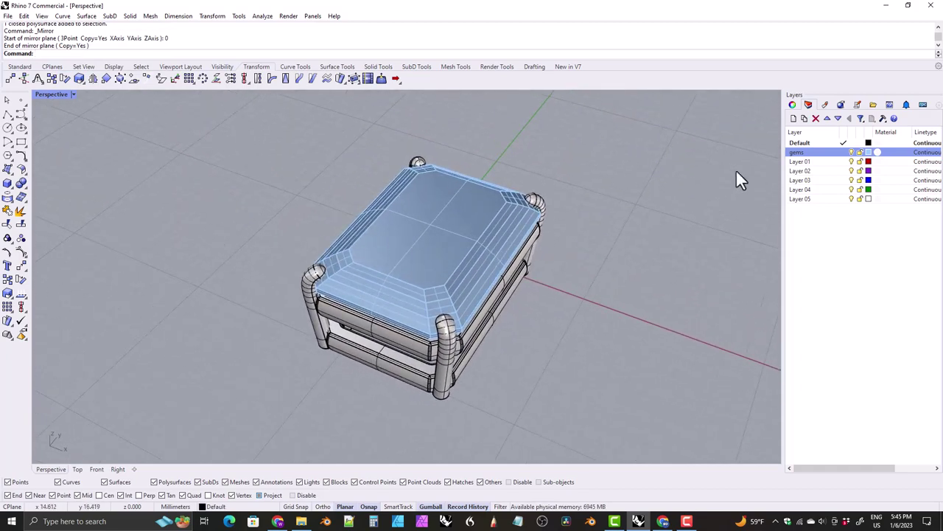
- Switch Perspective to Rendered display with a light blue backdrop
left_click(73, 94)
left_click(841, 104)
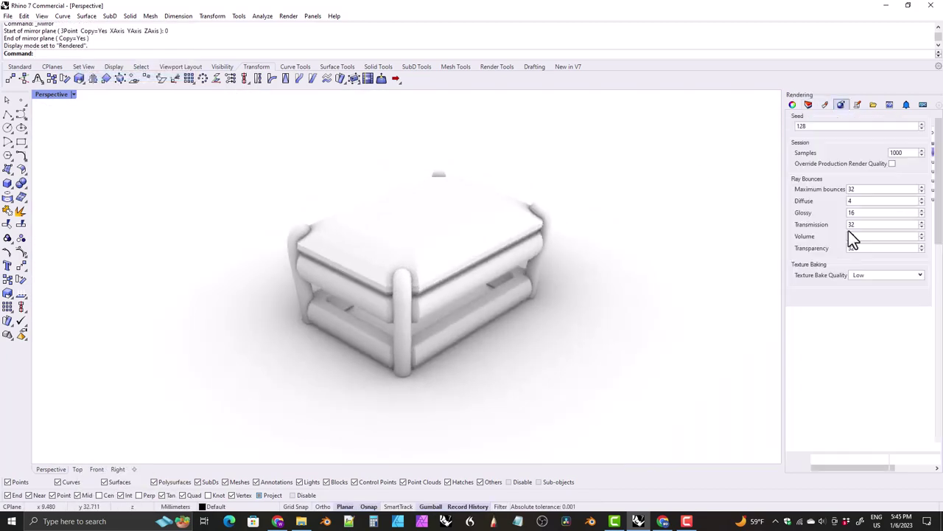
left_click(885, 306)
left_click(661, 369)
key("Return")
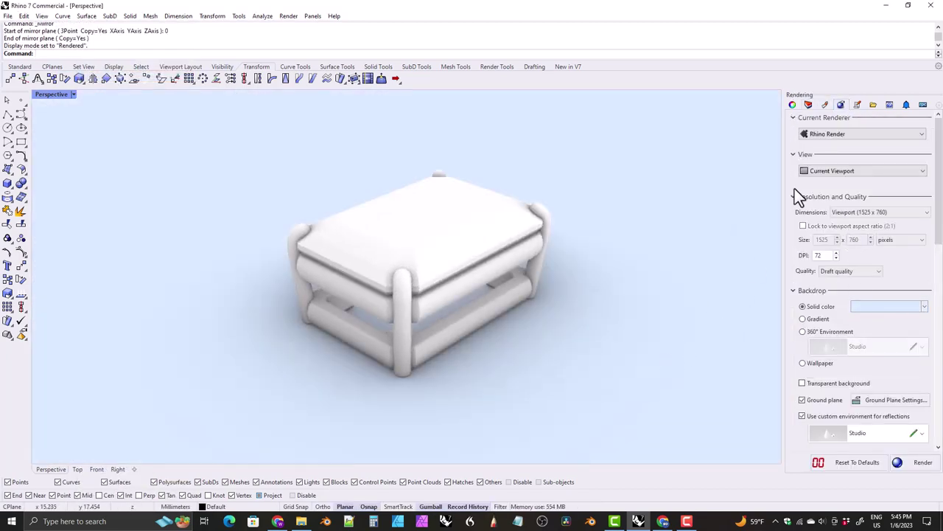
- Create a Metal material named silver with a grey-silver colour
left_click(808, 104)
left_click(792, 133)
left_click(804, 211)
double_click(792, 271)
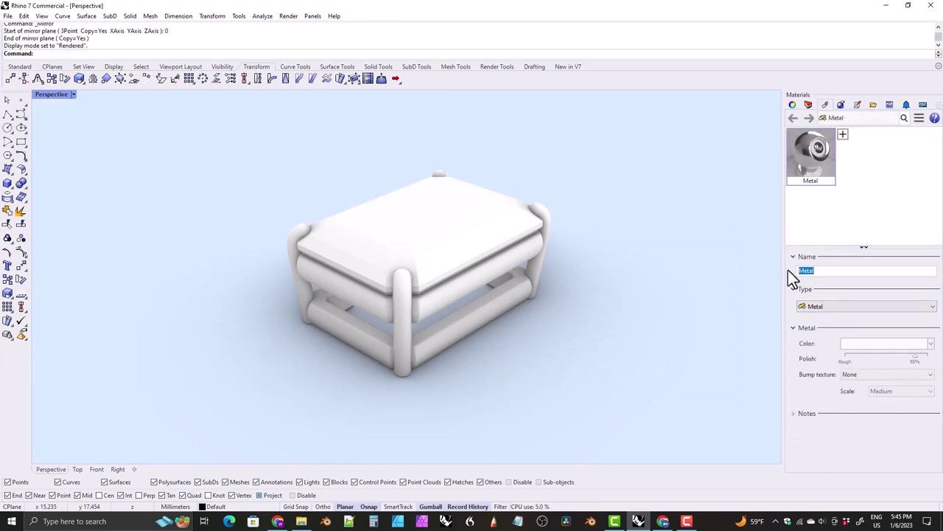
type("silver")
key("Return")
right_click(877, 348)
left_click(912, 355)
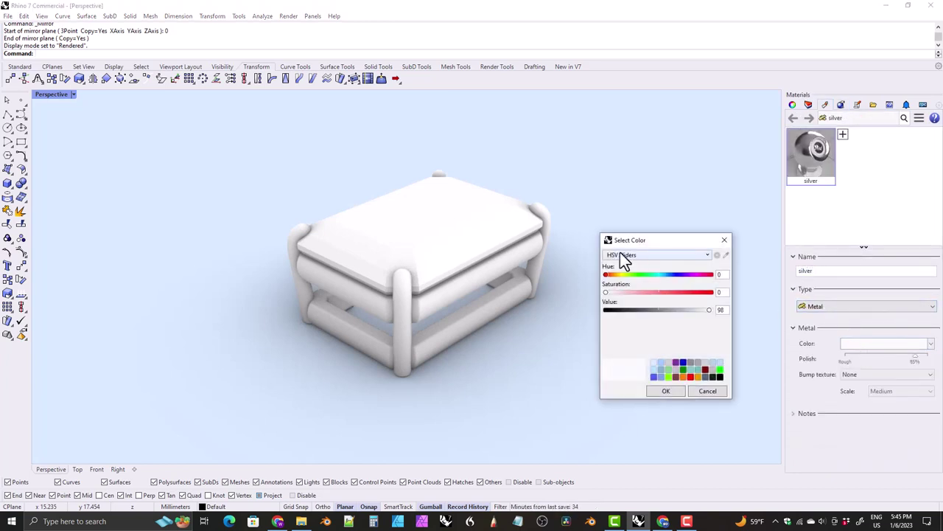
left_click(625, 257)
left_click(623, 331)
left_click(625, 320)
left_click(666, 389)
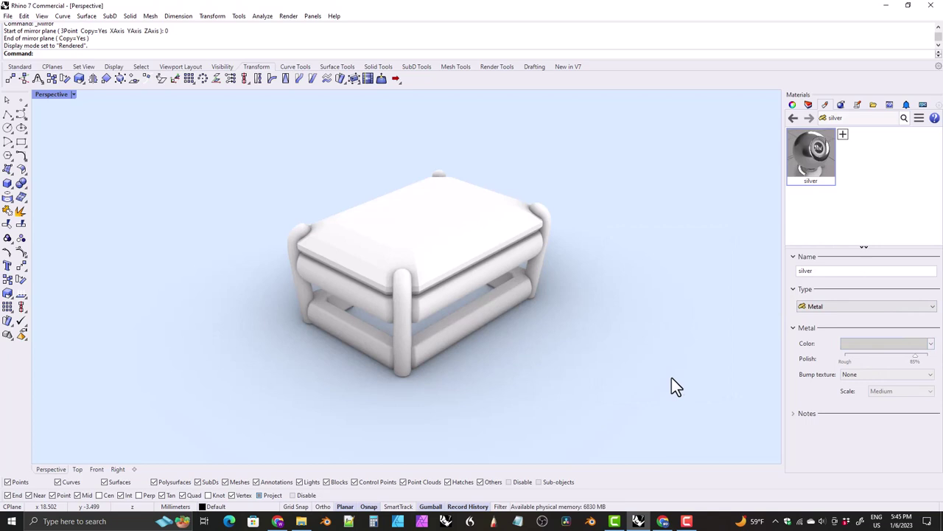
- Assign the silver material to the Default layer
left_click(809, 103)
left_click(884, 143)
left_click(594, 112)
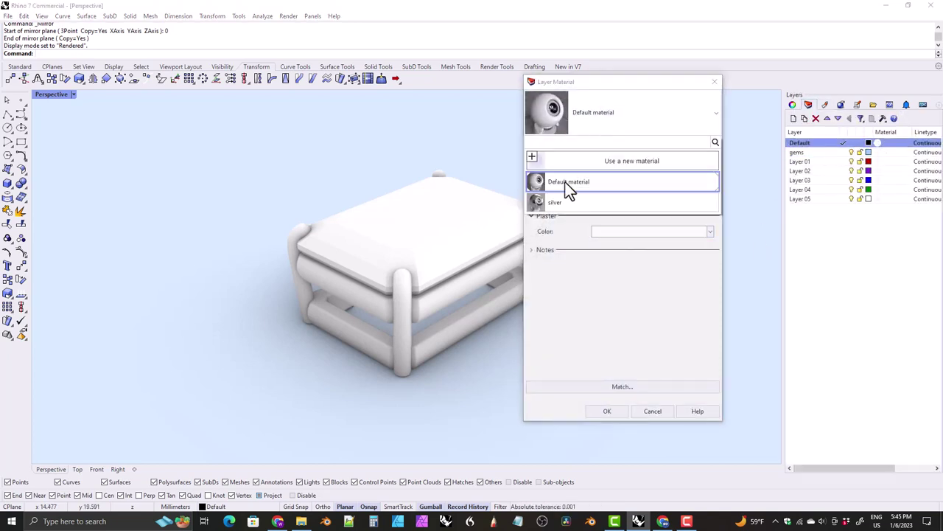
left_click(565, 182)
left_click(609, 411)
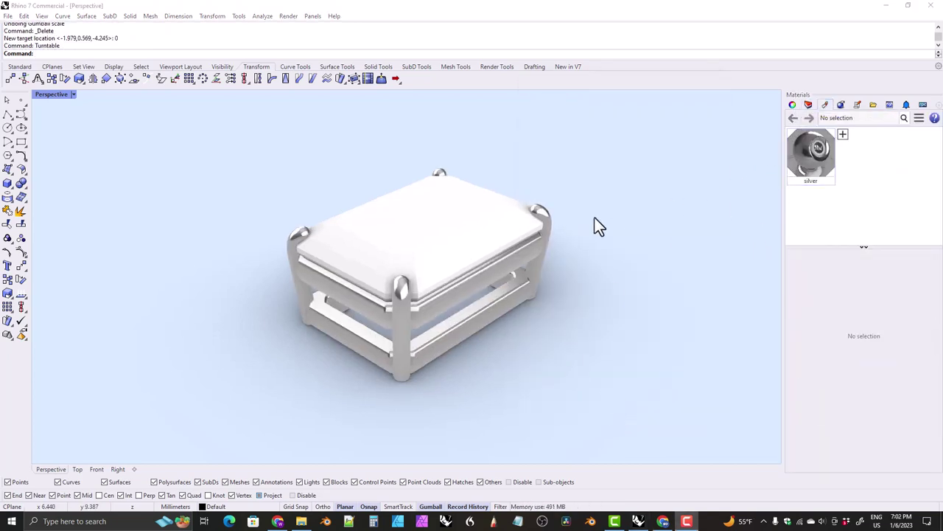
- Create a new Custom material named diamond
left_click(843, 134)
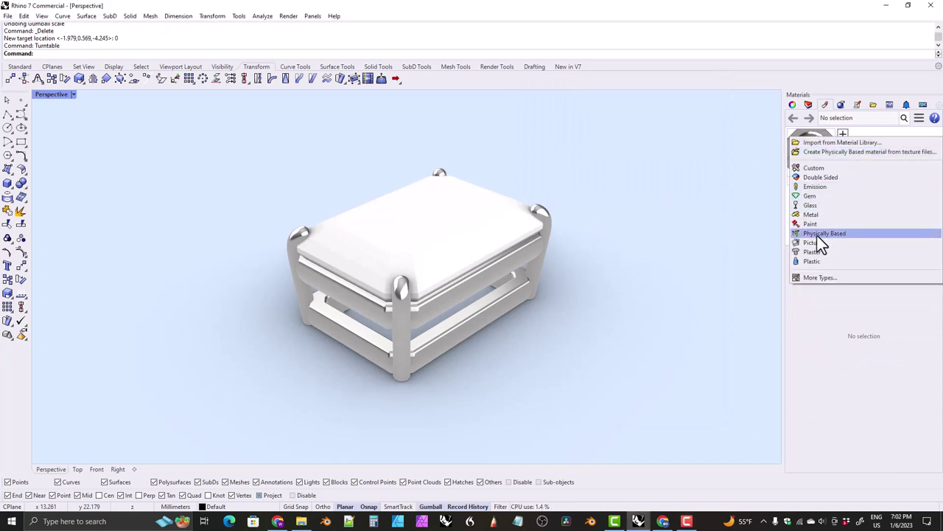
left_click(814, 168)
scroll(869, 254, "up", 5)
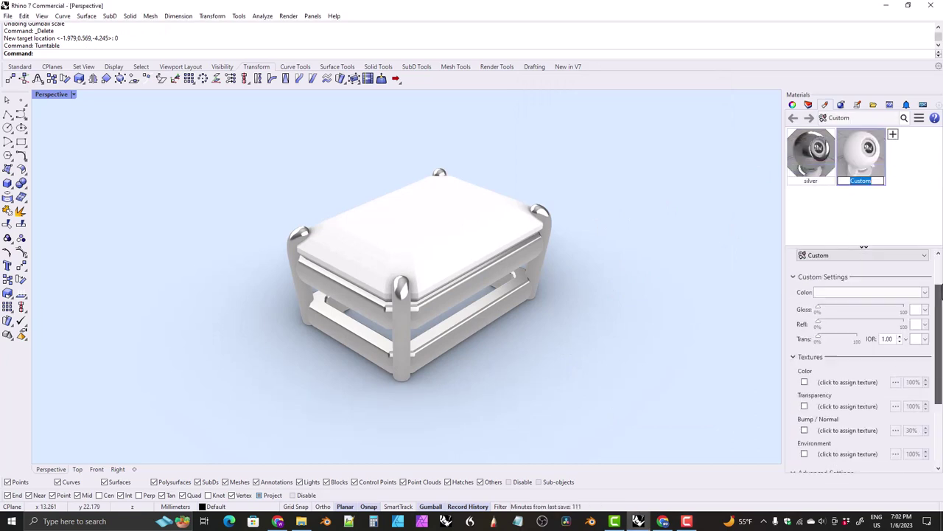
left_click(854, 271)
type("diamond")
key("Return")
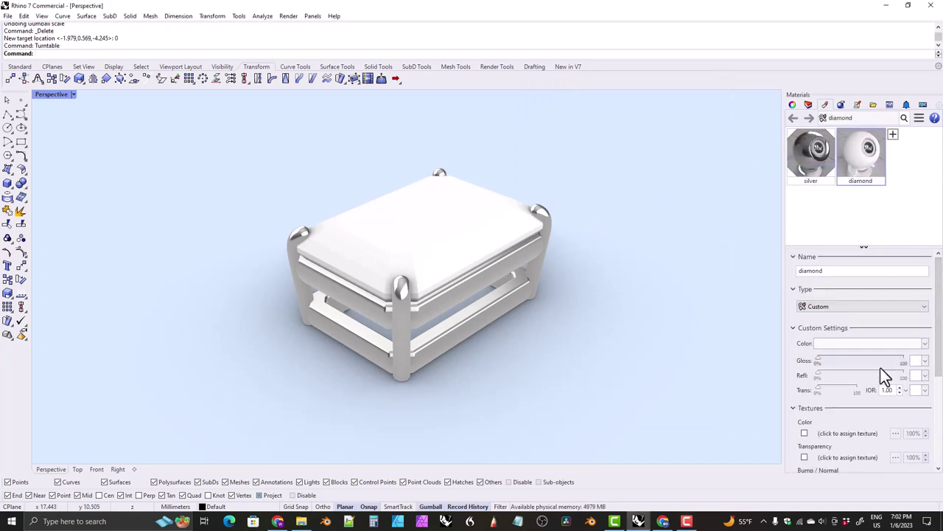
left_click(925, 343)
key("Escape")
- Raise the diamond's reflectivity to about 92% with a light bluish reflection colour
left_click_drag(818, 375, 921, 384)
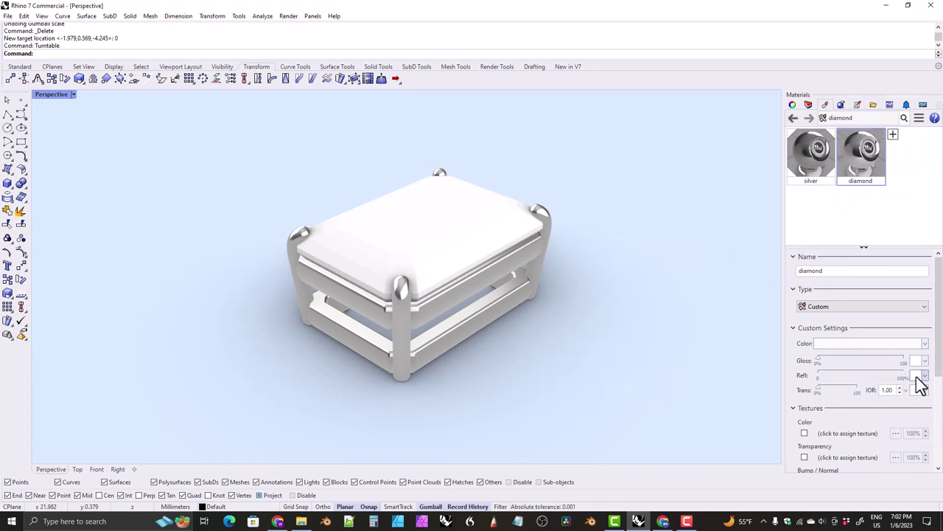
left_click(925, 375)
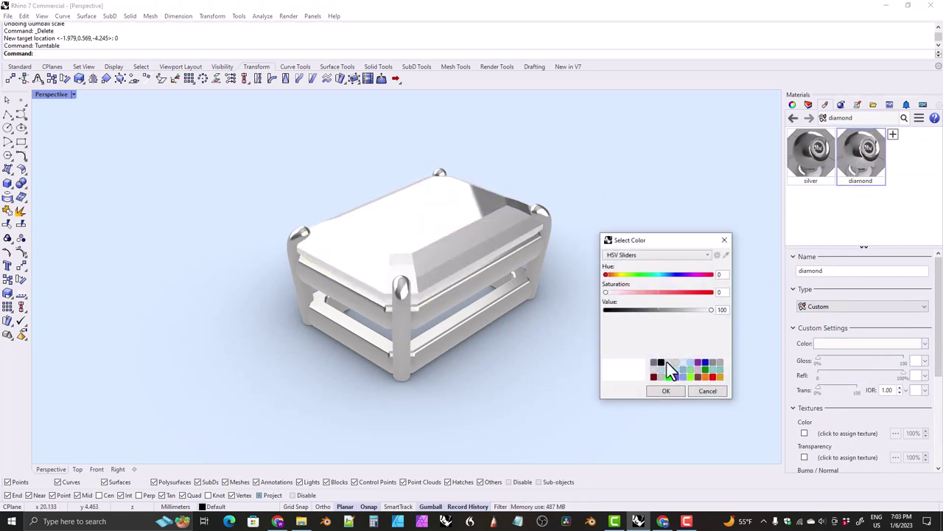
left_click(667, 361)
left_click(667, 389)
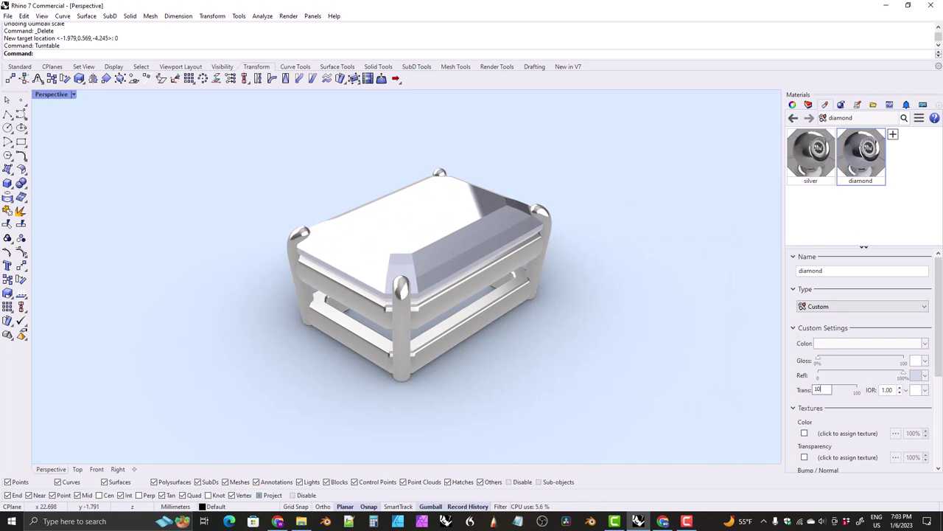
left_click_drag(938, 331, 936, 443)
- Set the diamond's emission colour to grey-blue
left_click(878, 444)
left_click(683, 369)
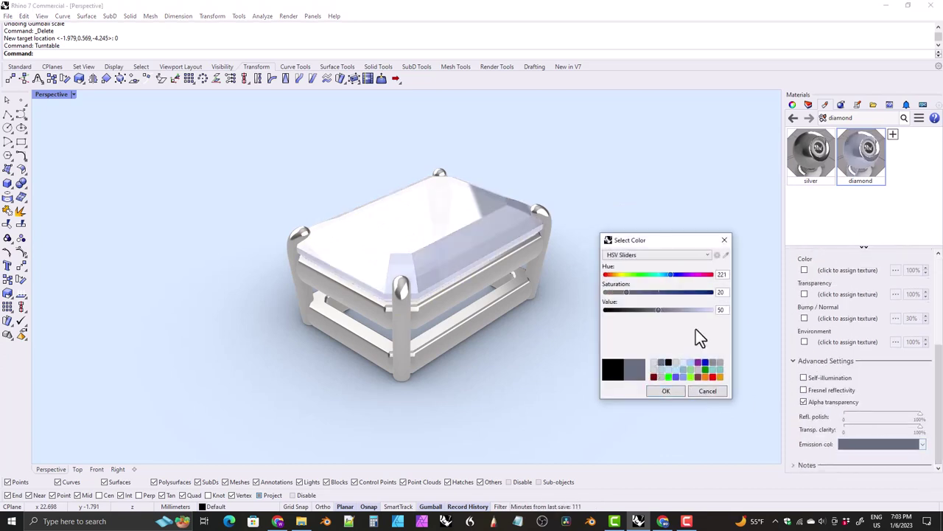
left_click(698, 255)
left_click(630, 308)
left_click(663, 391)
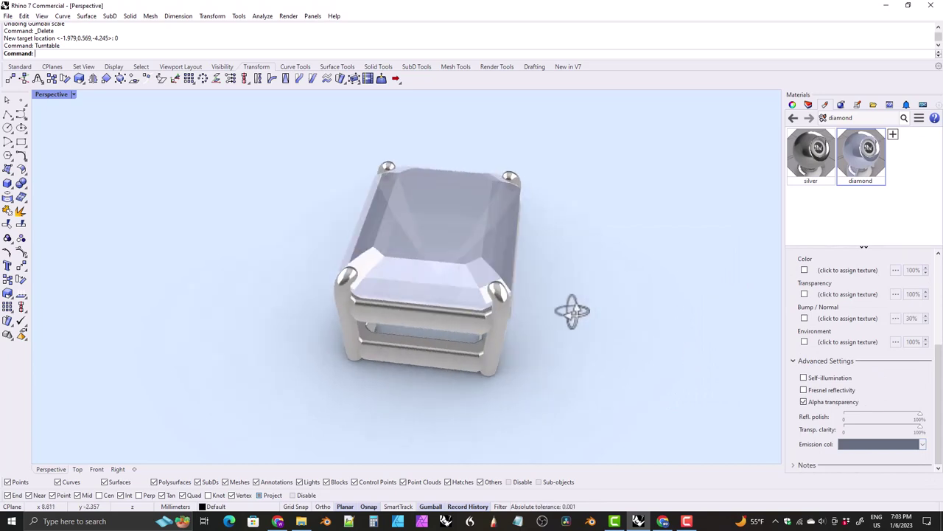